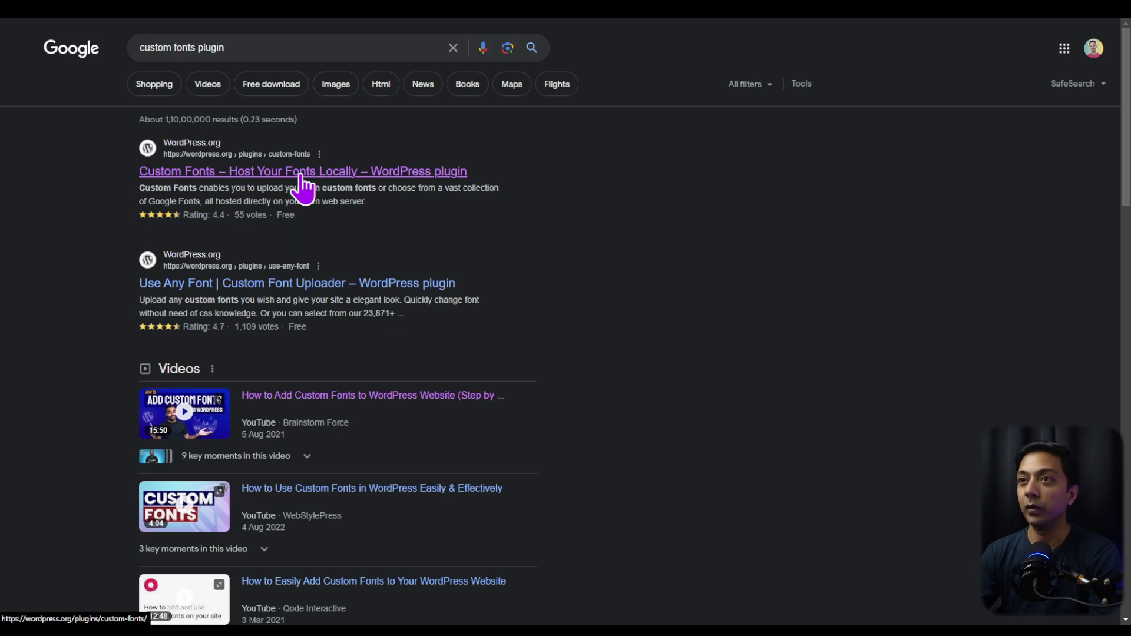
Open the Custom Fonts – Host Your Fonts Locally plugin page and launch its free dummy site
left_click(301, 177)
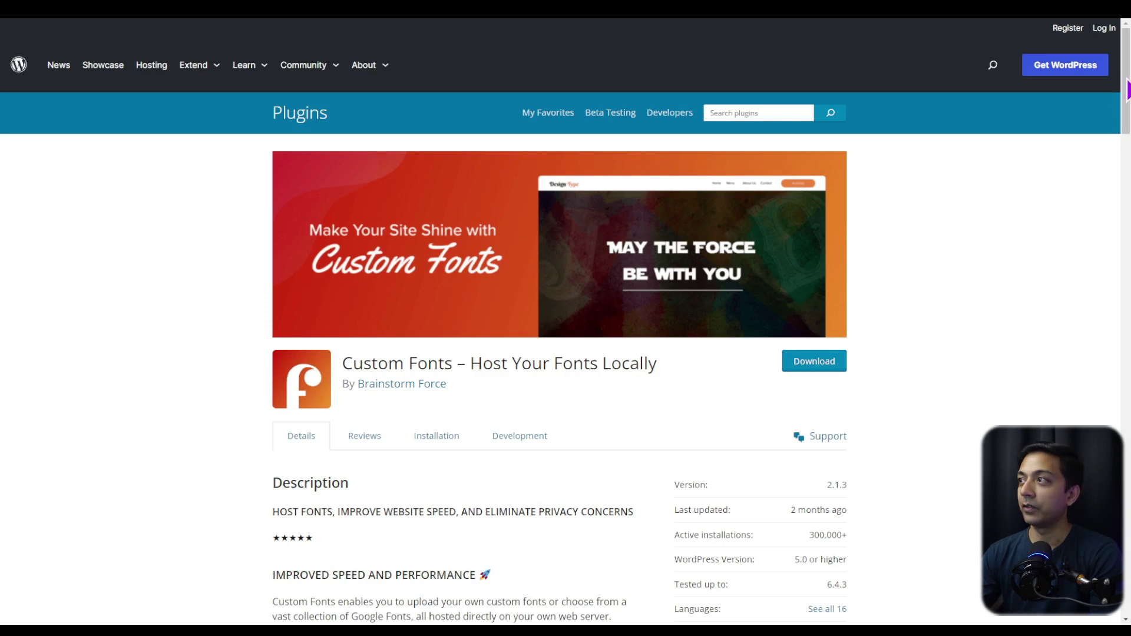
scroll(1127, 99, "down", 1)
scroll(1127, 99, "down", 4)
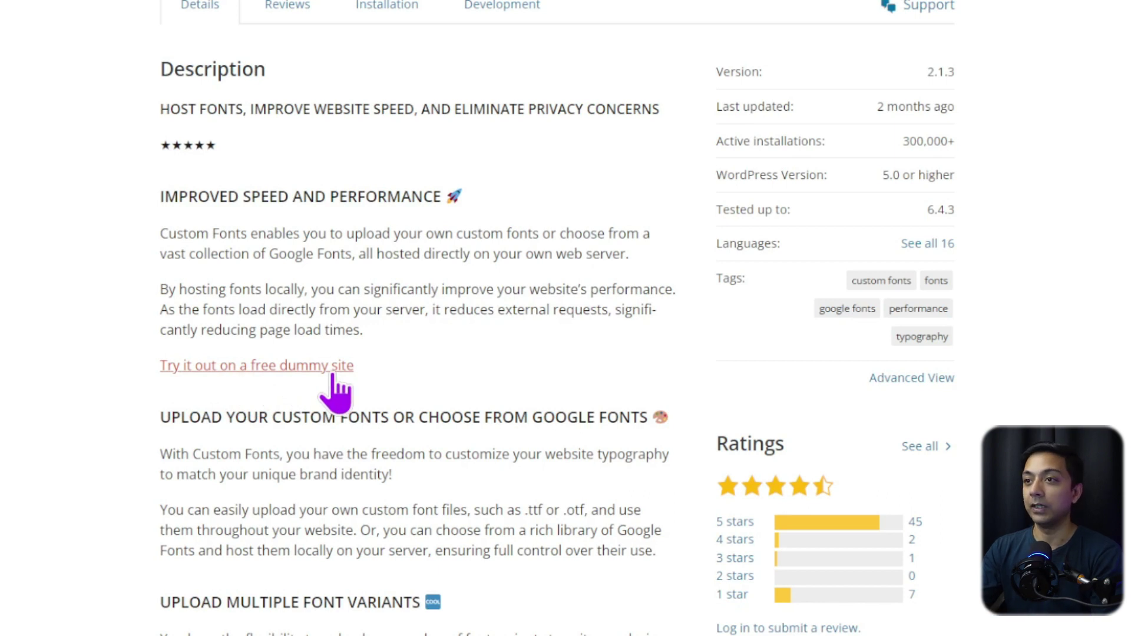
left_click(334, 377)
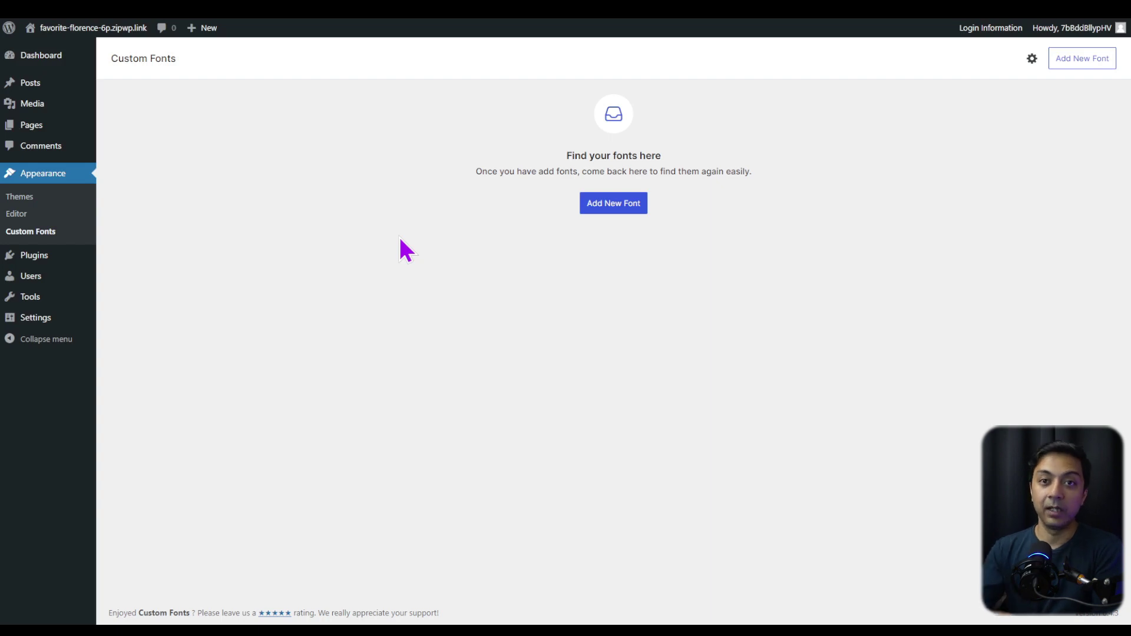
Search the plugins available to add for "custom fonts", then view the site's installed plugins
mouse_move(36, 258)
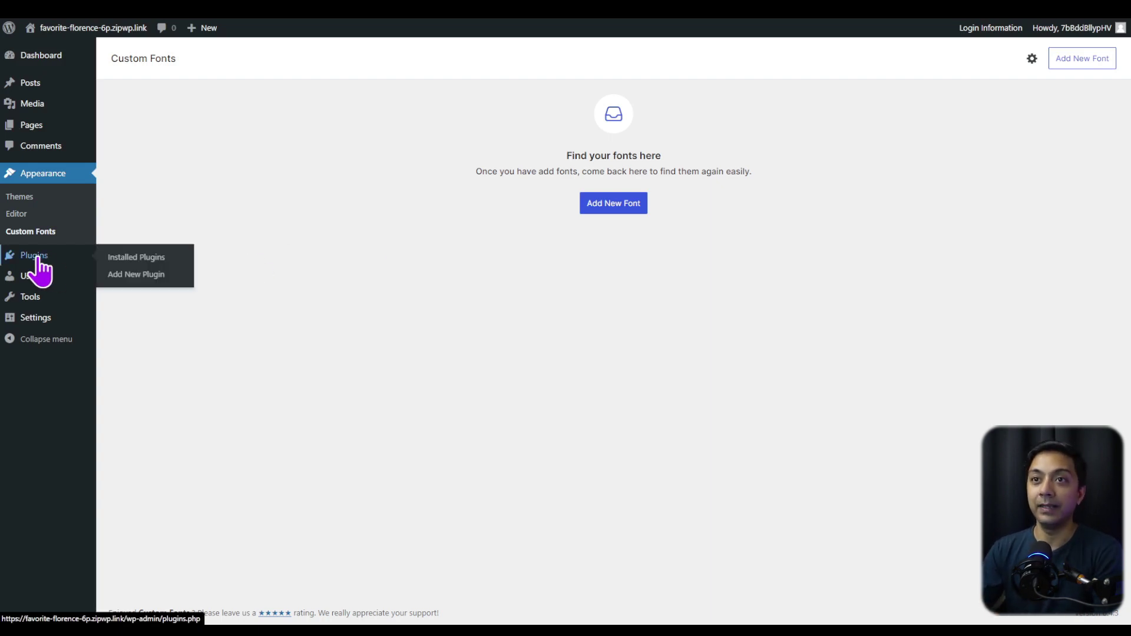
left_click(141, 275)
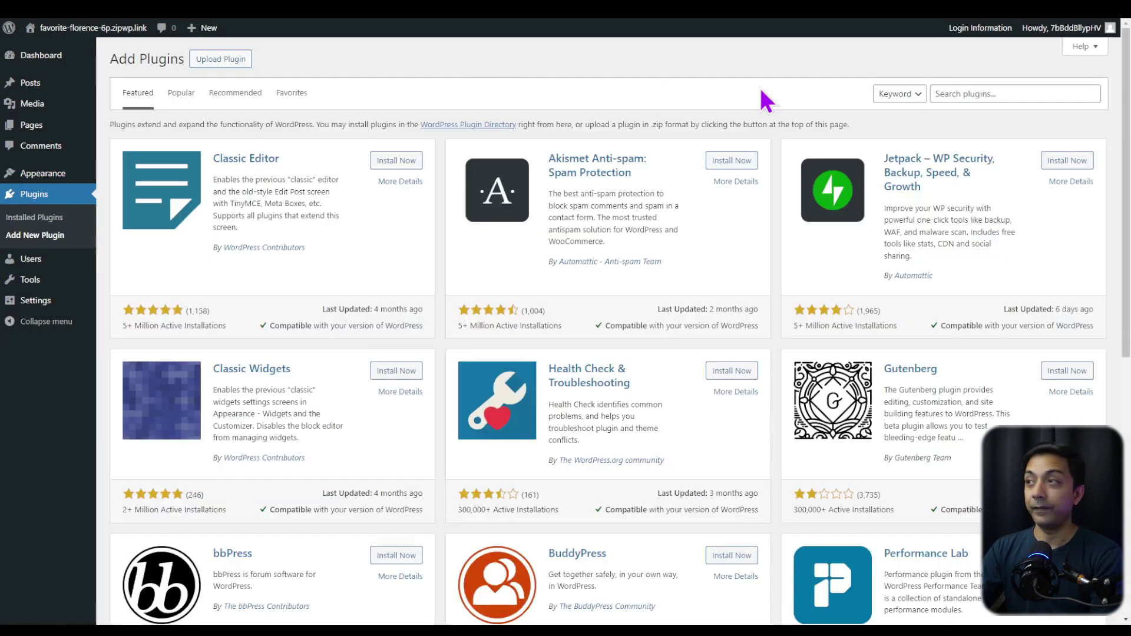
left_click(978, 94)
type("custom fonts")
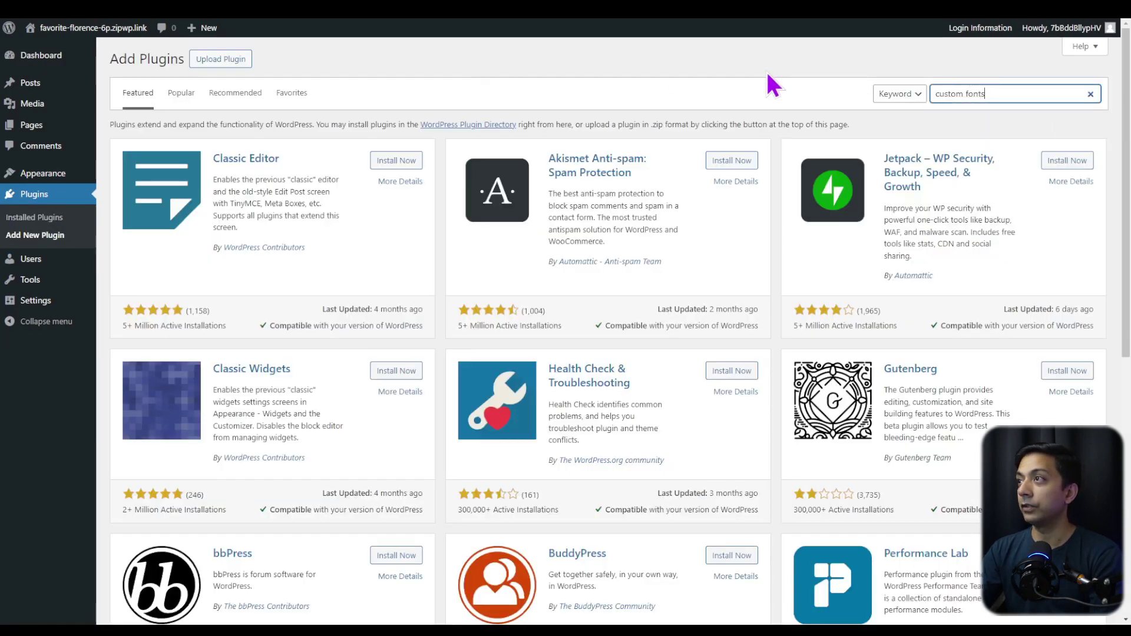
key("Return")
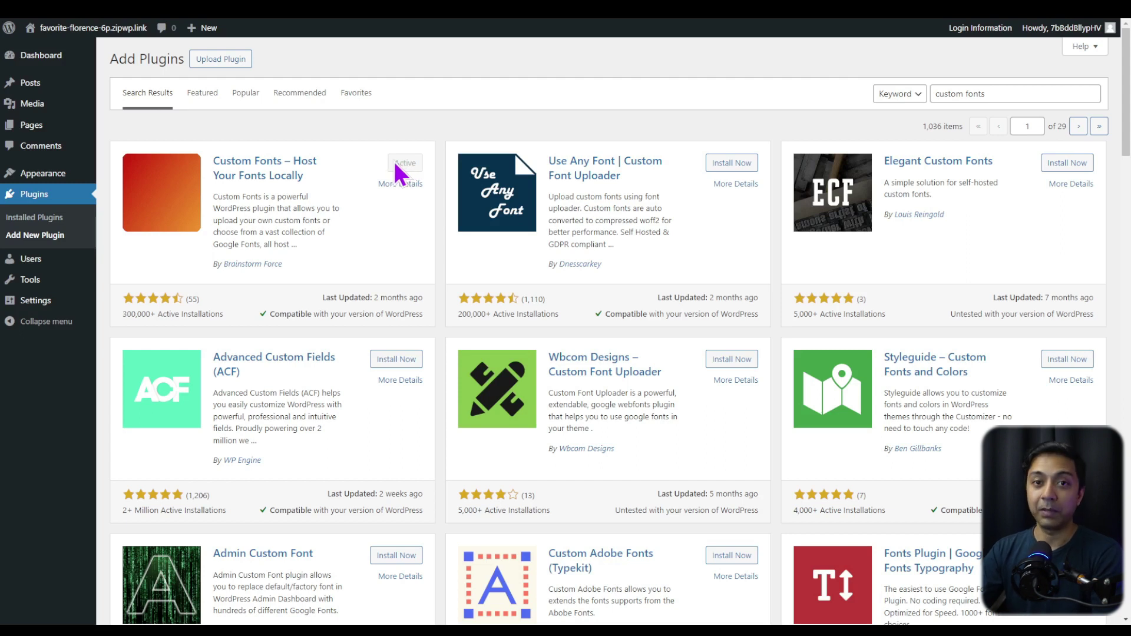
left_click(56, 220)
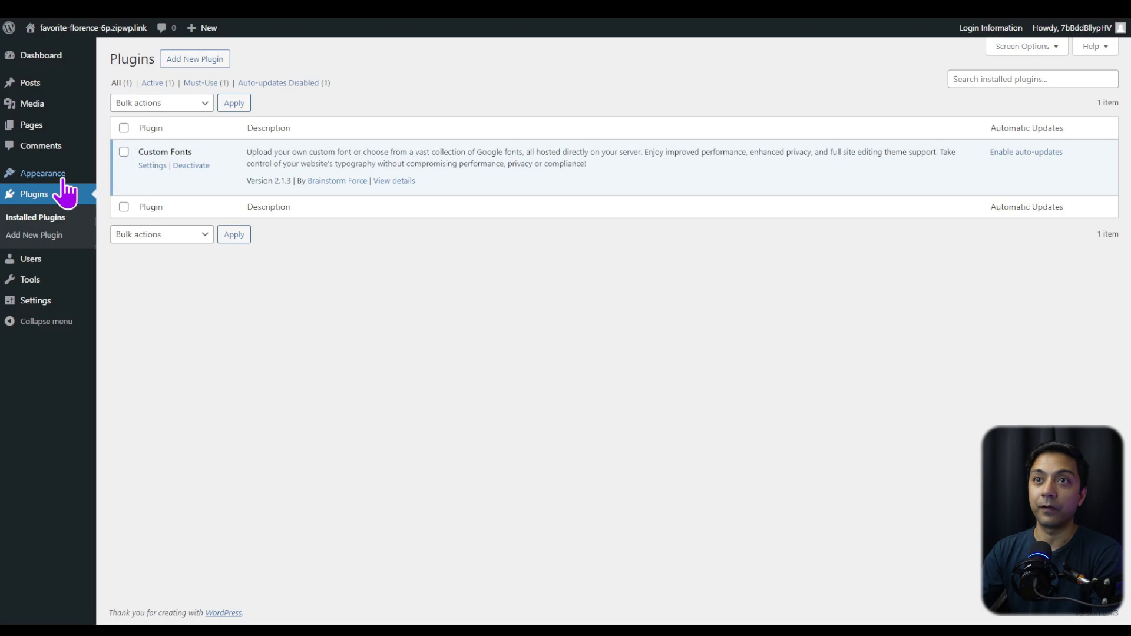
Enable Preload Fonts in the global settings of the Custom Fonts page
mouse_move(62, 177)
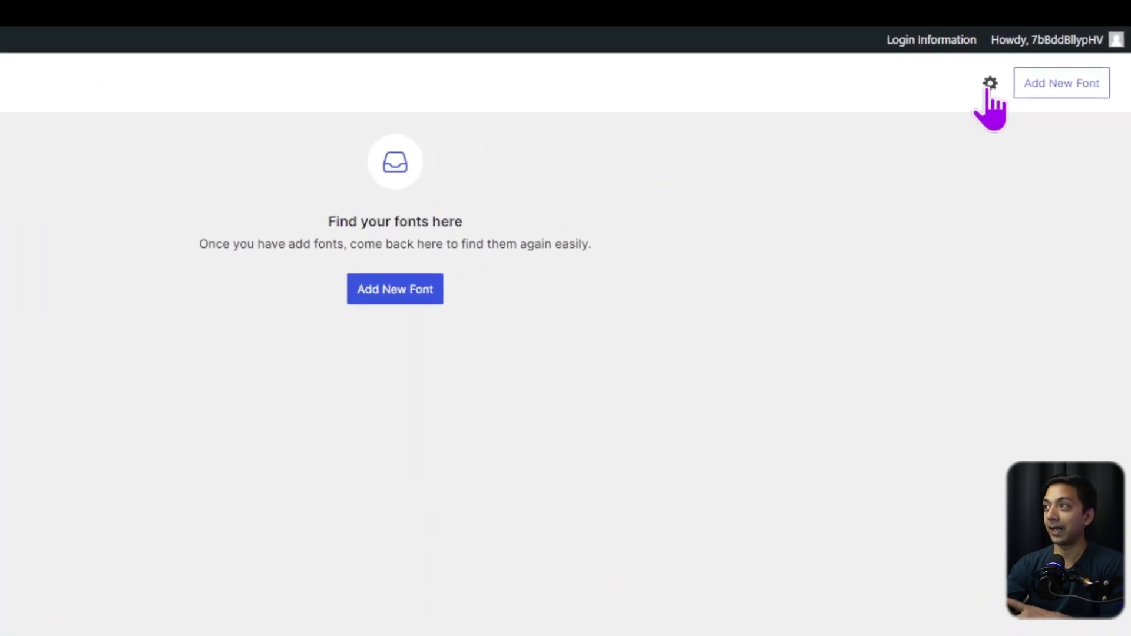
left_click(990, 84)
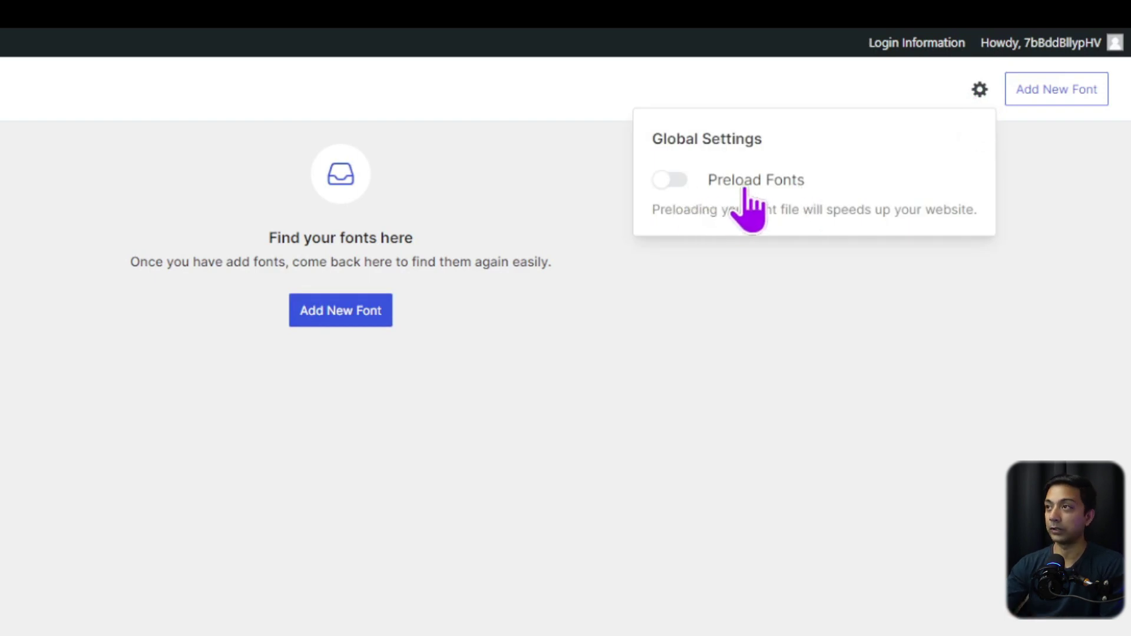
left_click(678, 179)
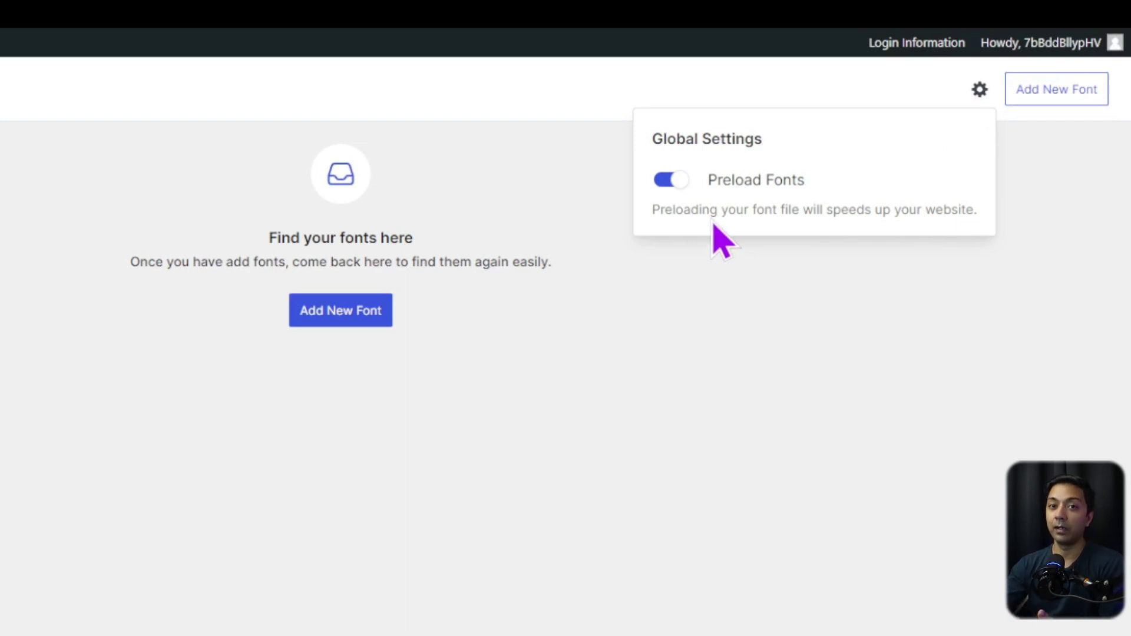
left_click(692, 295)
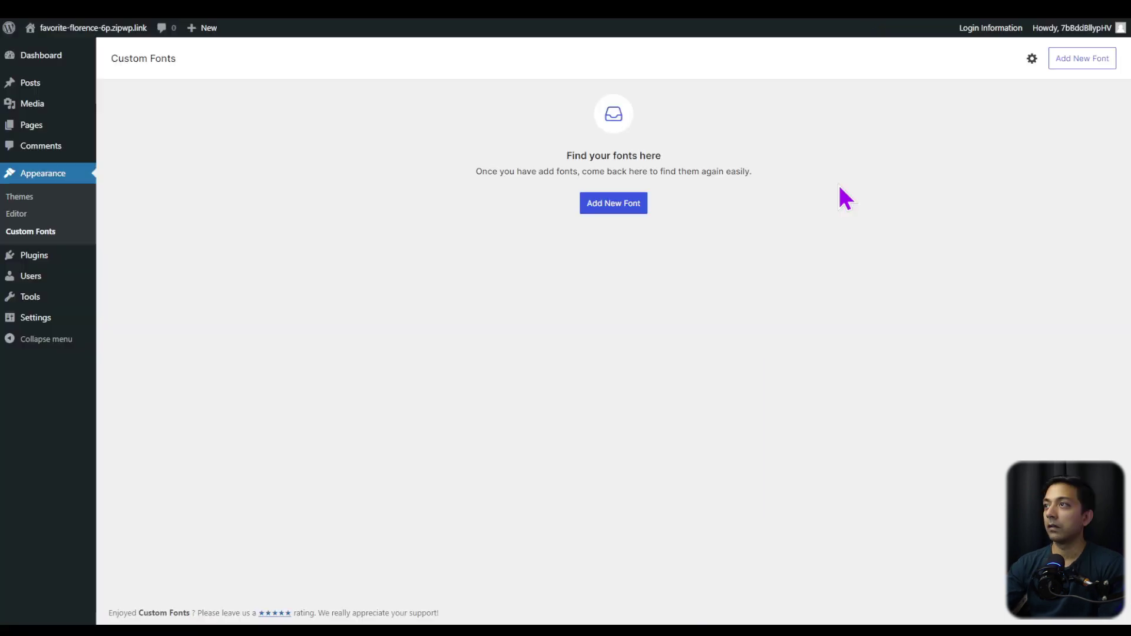
Start adding a new font and choose the Roboto family from Google Fonts
left_click(601, 206)
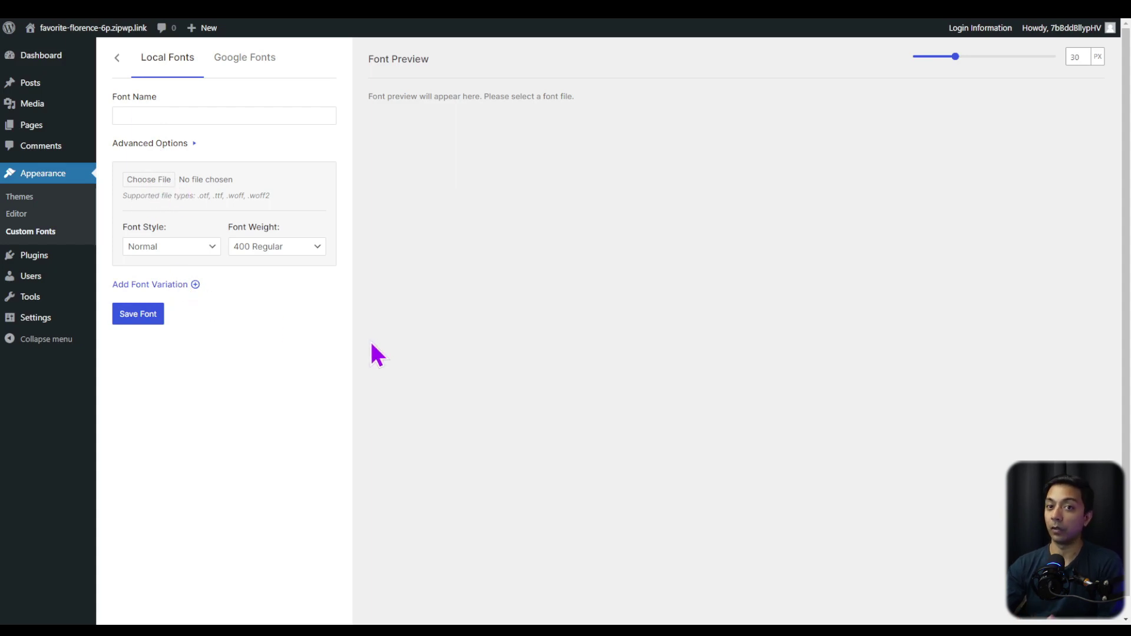
left_click(254, 74)
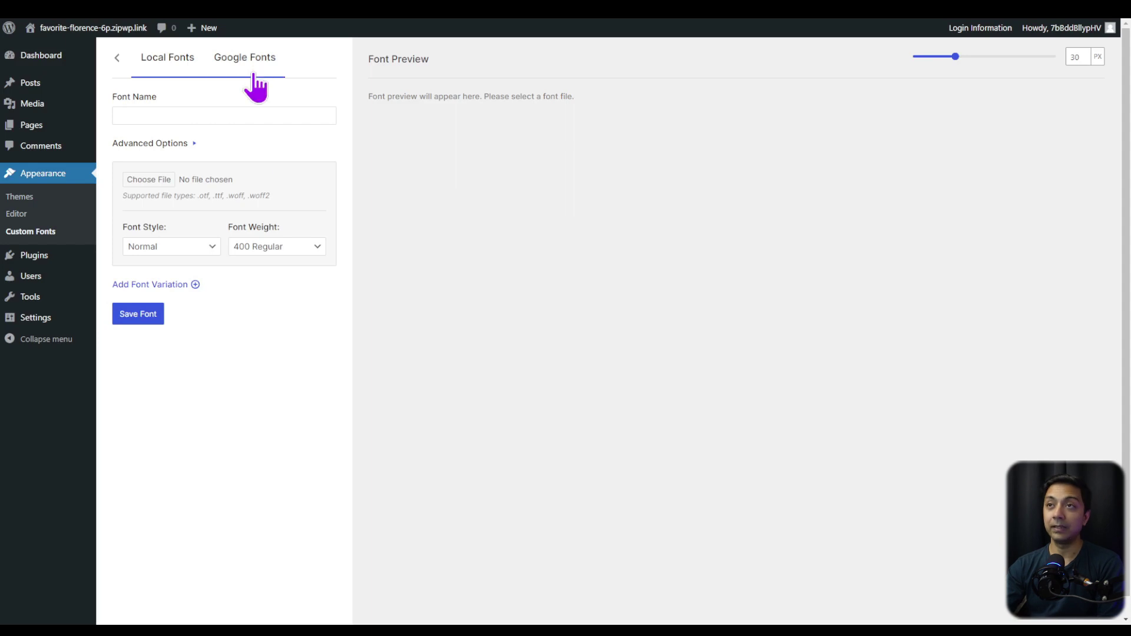
left_click(330, 117)
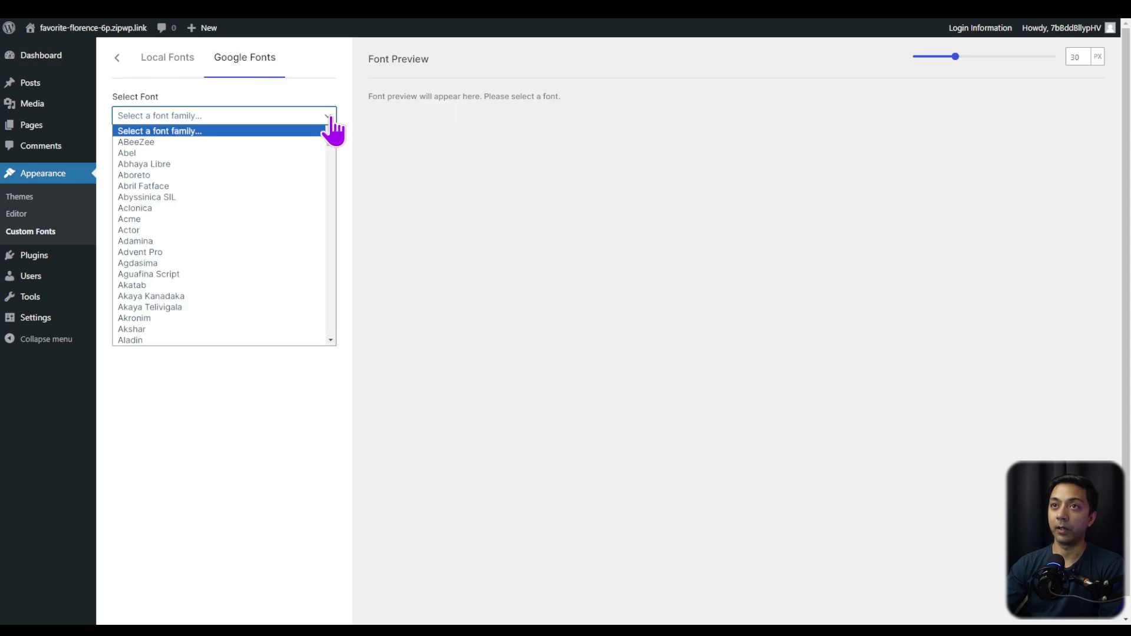
scroll(299, 179, "down", 15)
scroll(299, 180, "down", 12)
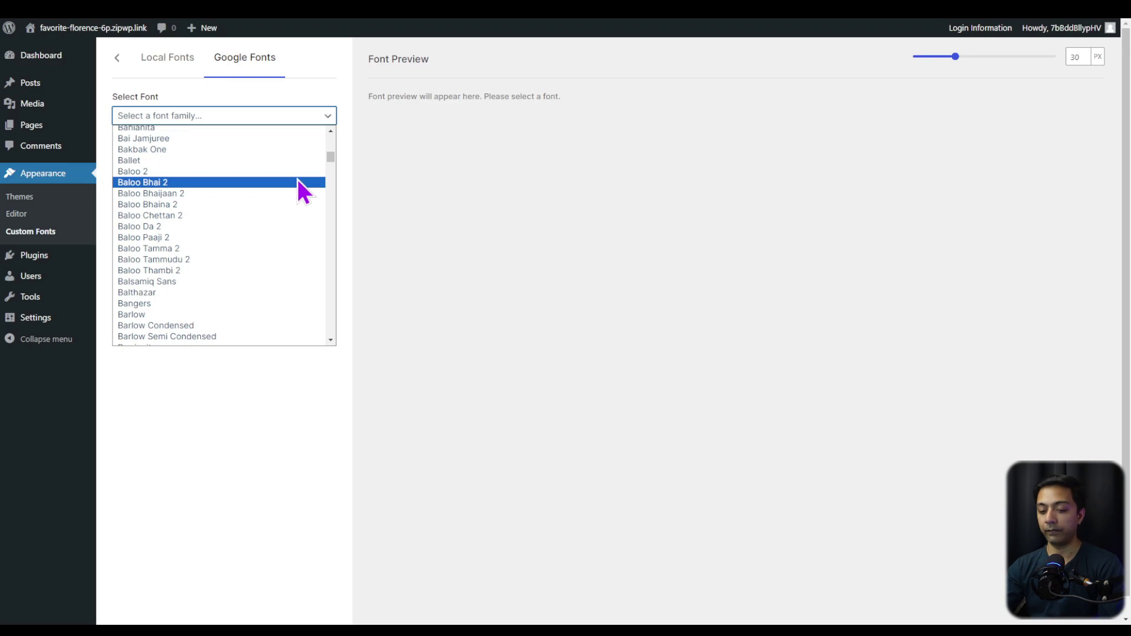
type("rob")
key("Return")
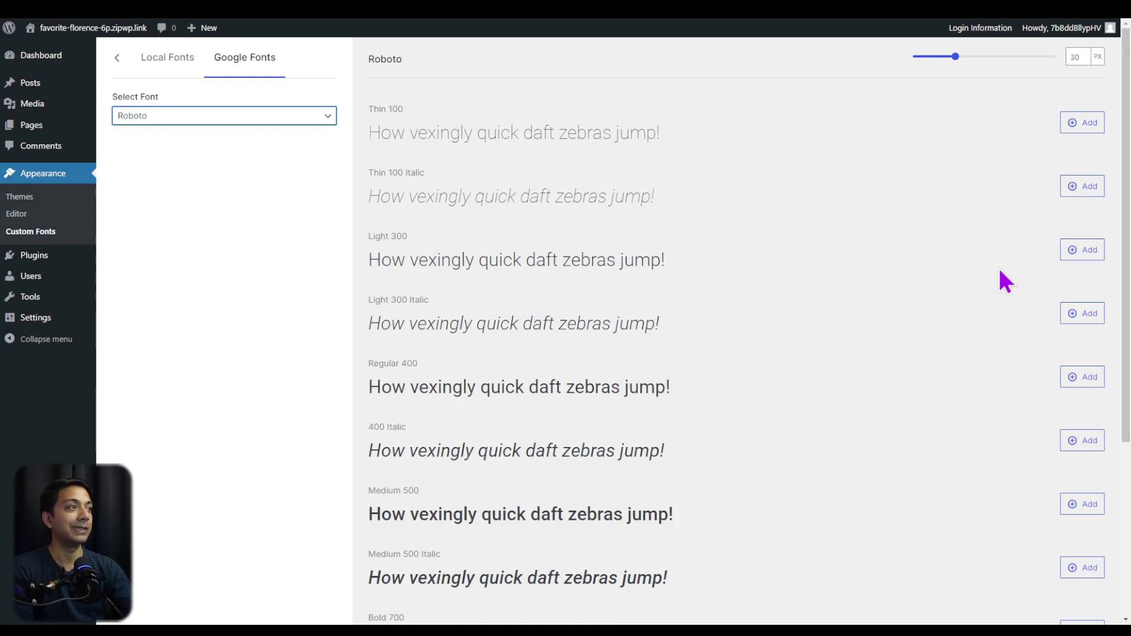
Add the Light 300 variant of Roboto to the selected variants and look through the other weights
left_click(1069, 258)
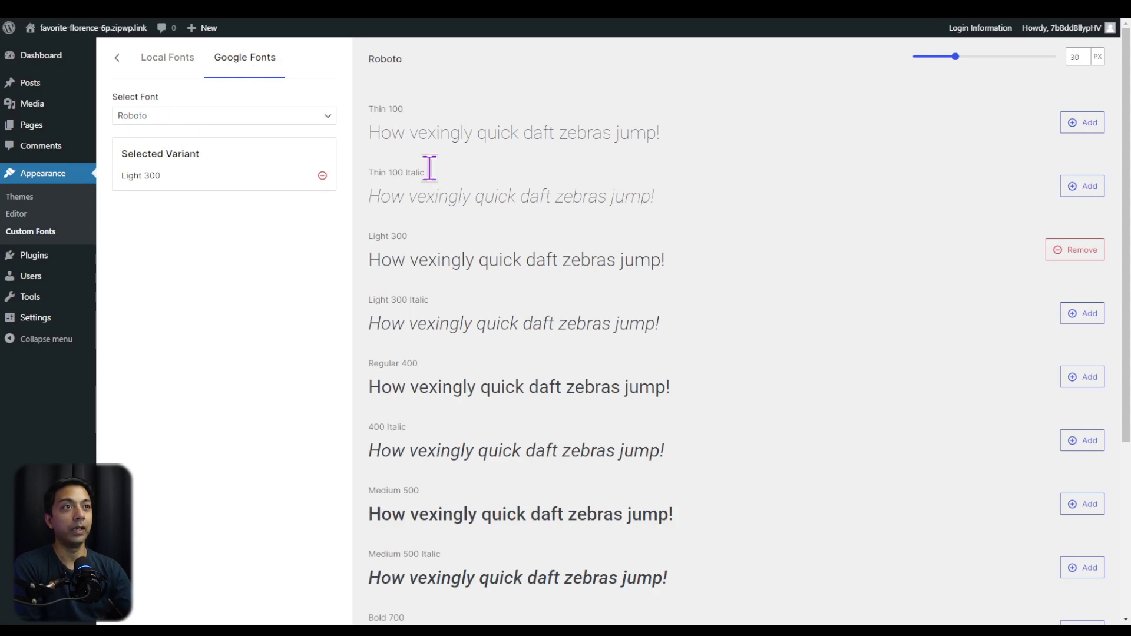
scroll(641, 330, "down", 4)
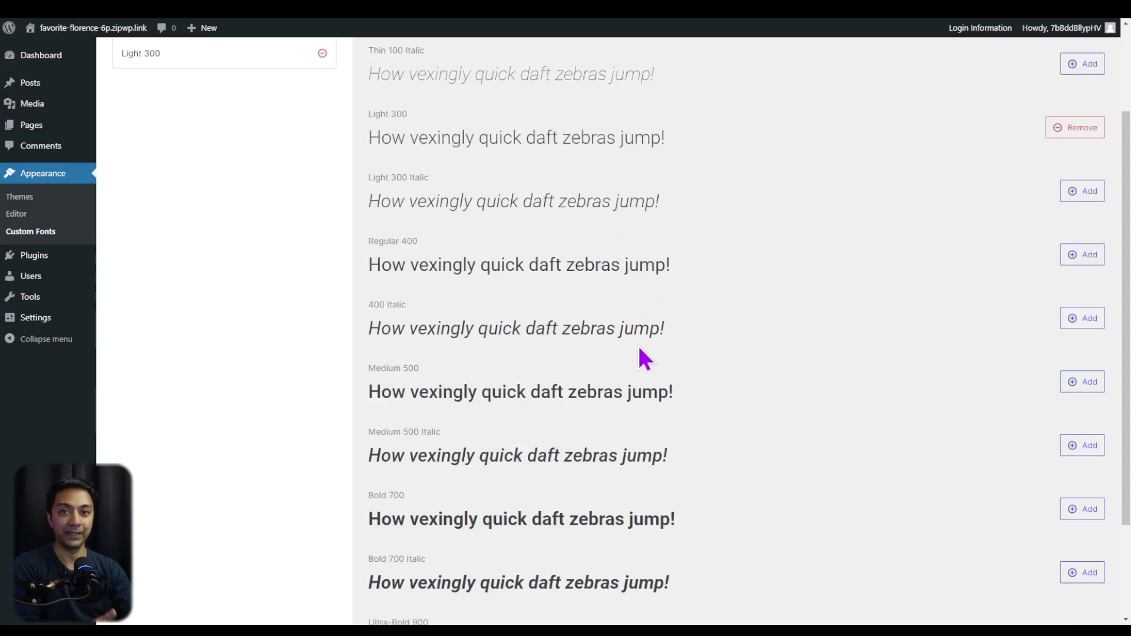
scroll(638, 345, "up", 4)
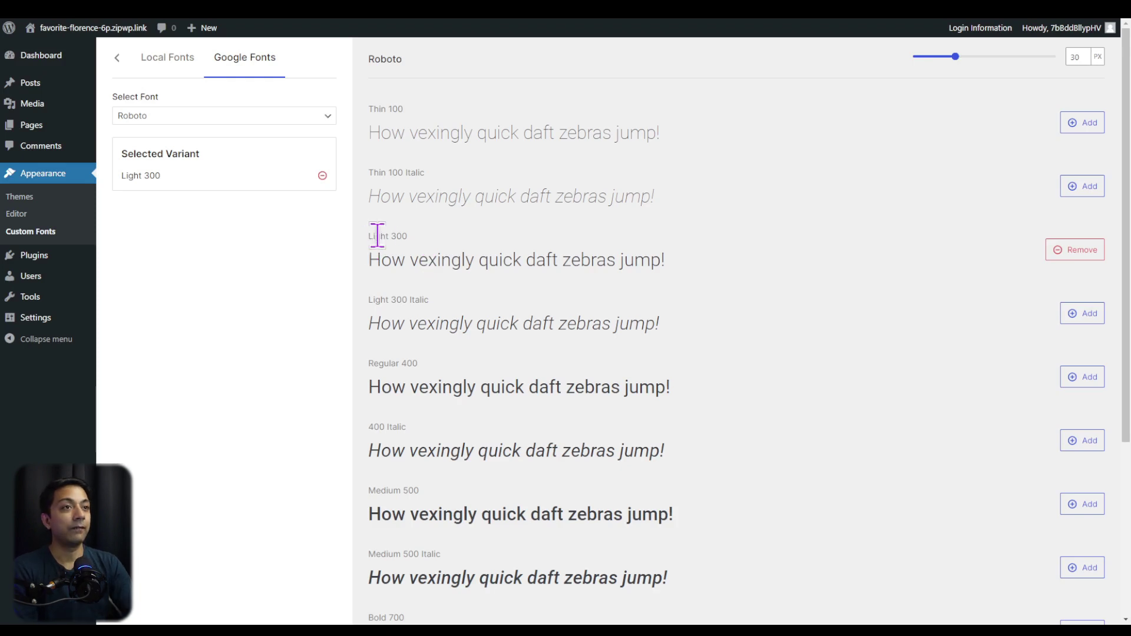
Inspect the Light 300 preview sentence, override its font-weight with bold, and compare it with the Bold 700 preview
right_click(444, 260)
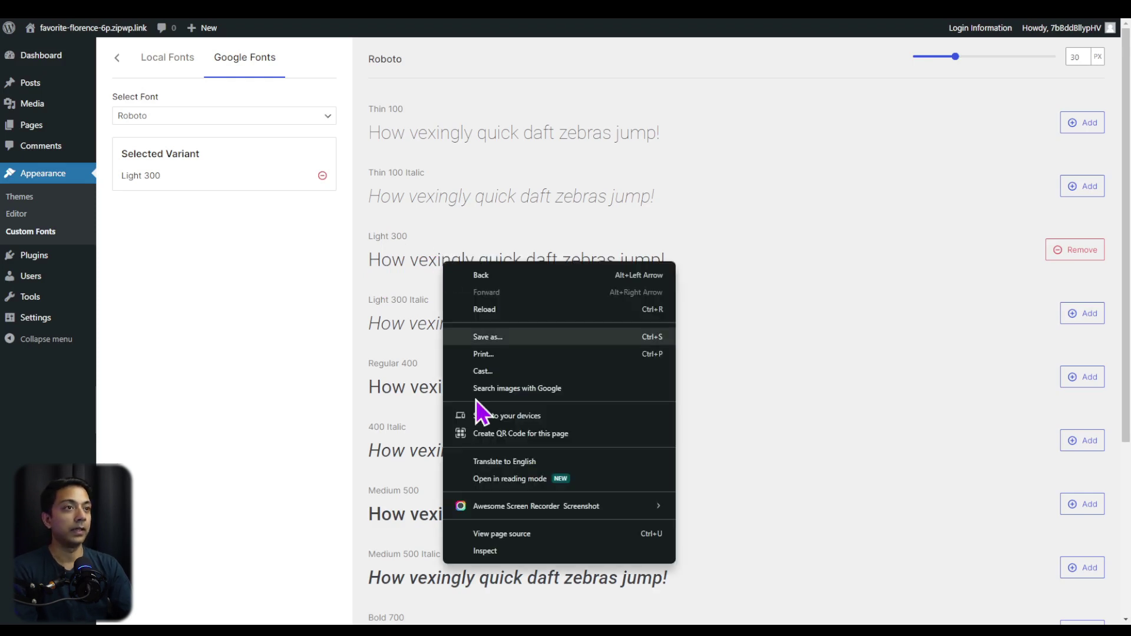
left_click(519, 555)
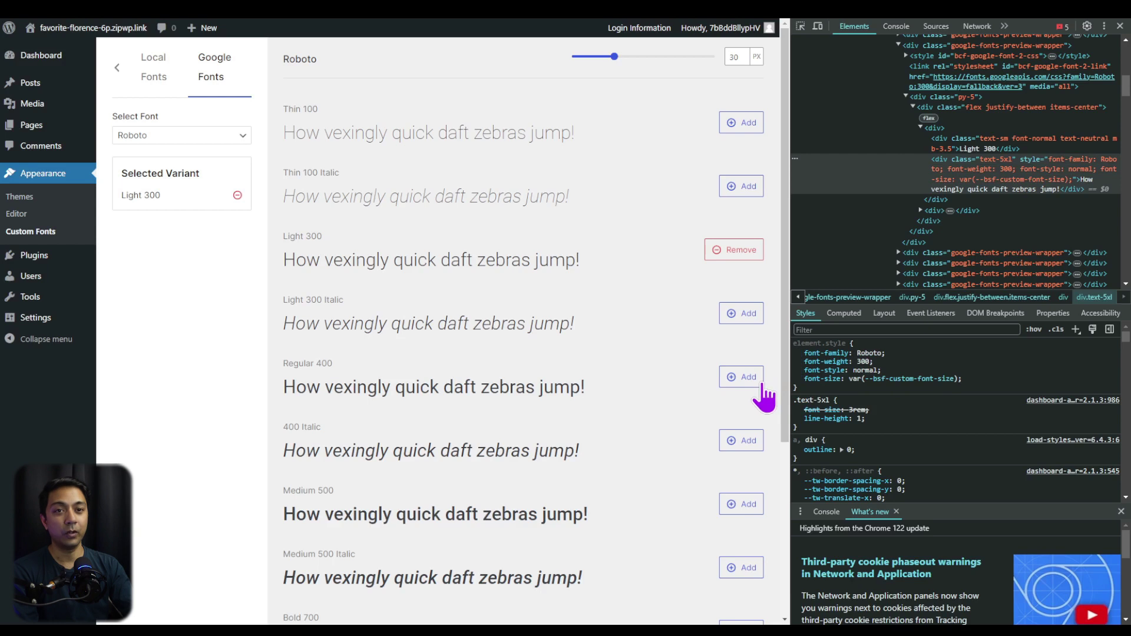
left_click(862, 362)
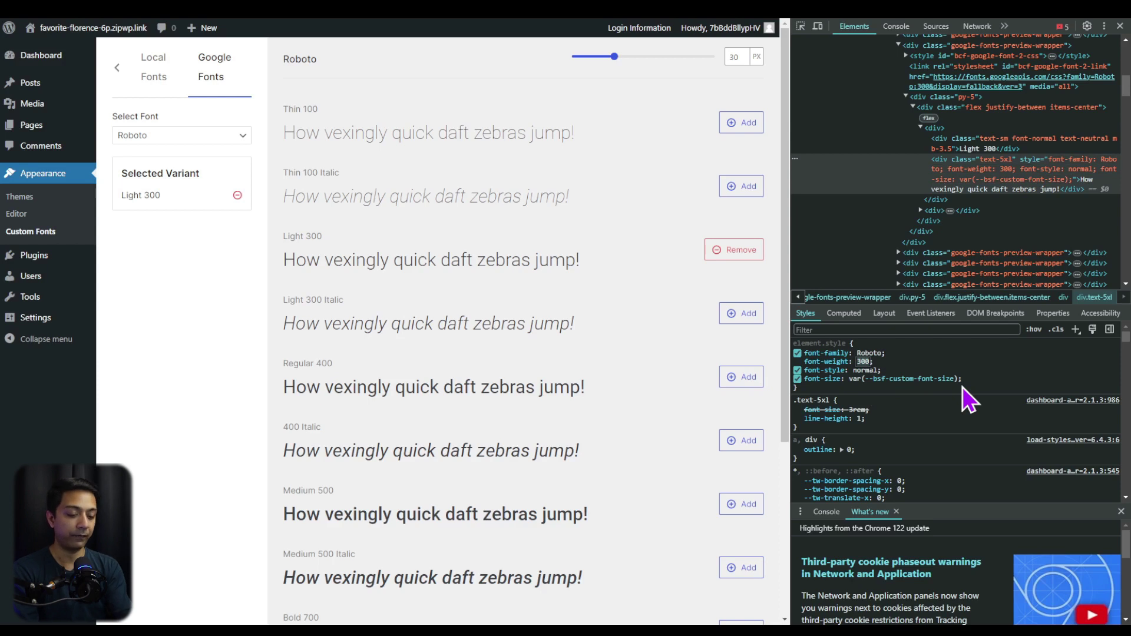
type("blold")
key("Tab")
scroll(353, 298, "down", 1)
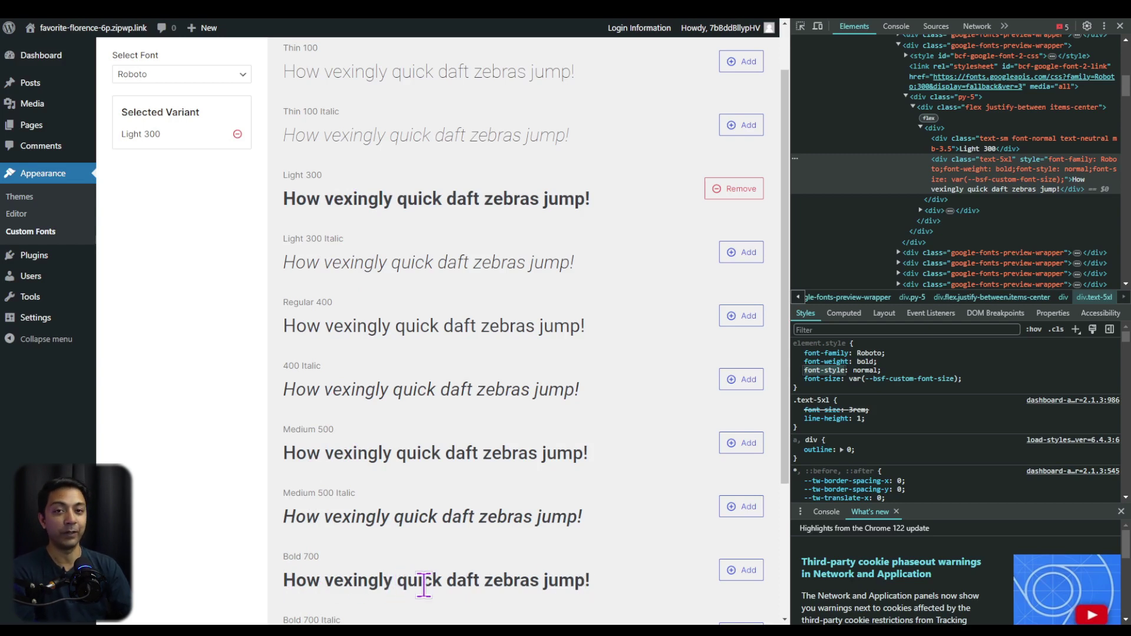
key("F12")
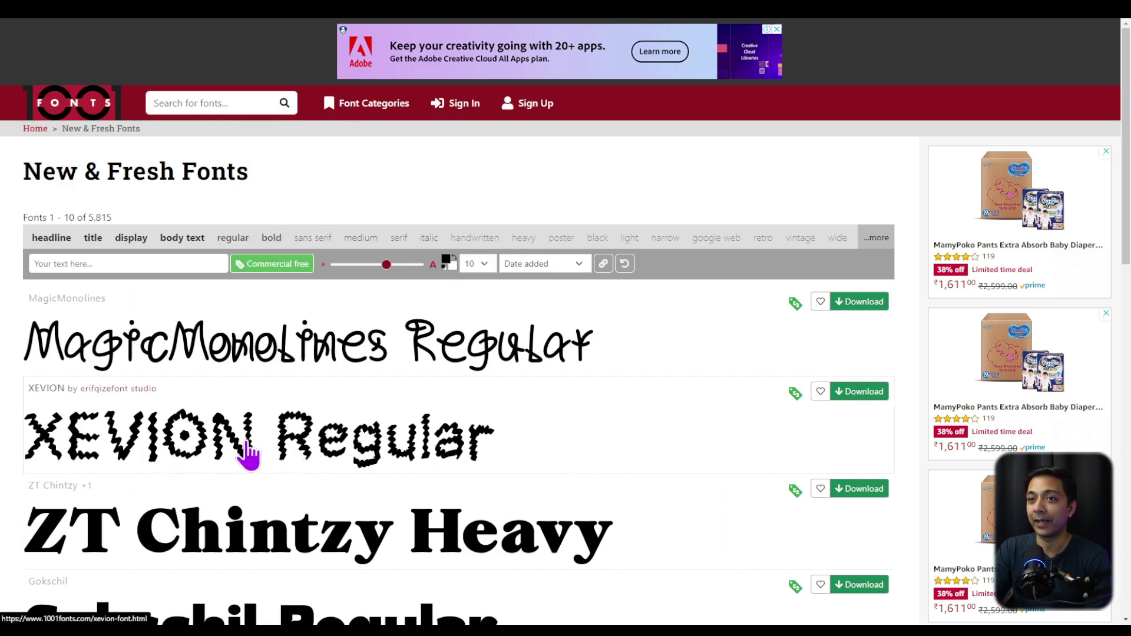
Download the XEVION font from 1001 Fonts and name the new local font "My Xevion" in Custom Fonts
left_click(863, 393)
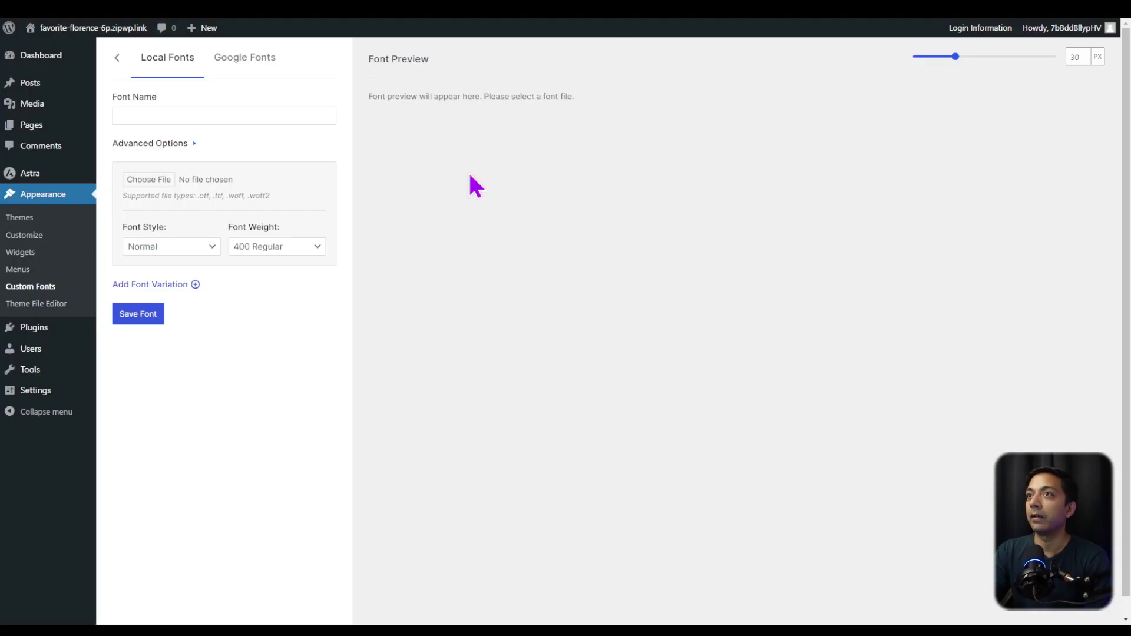
left_click(118, 116)
type("My Xevion")
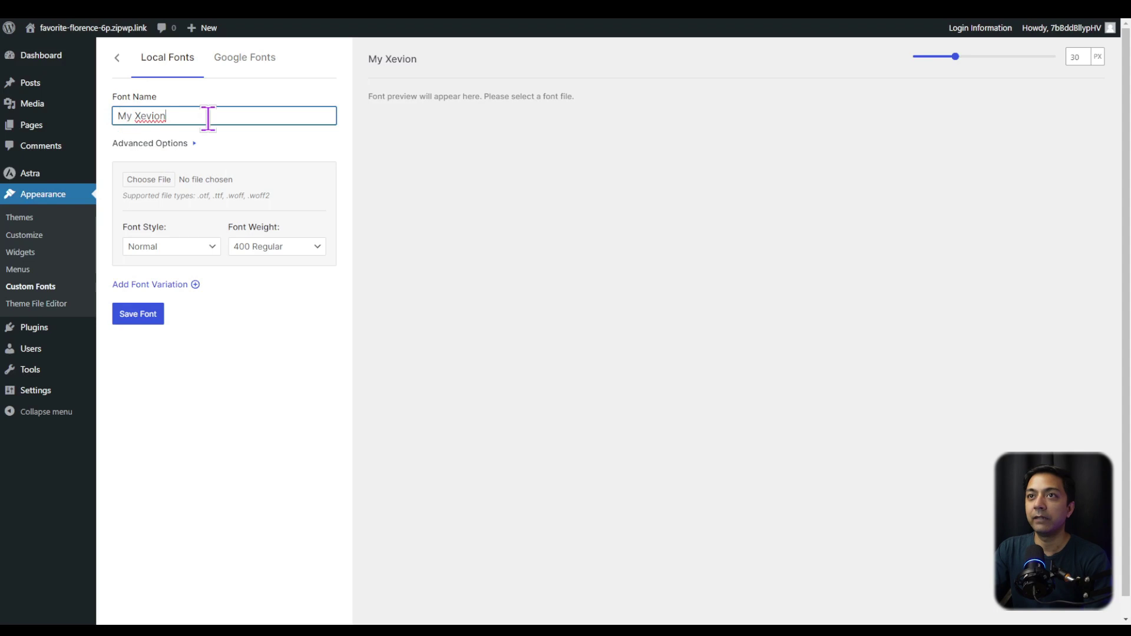
left_click(301, 151)
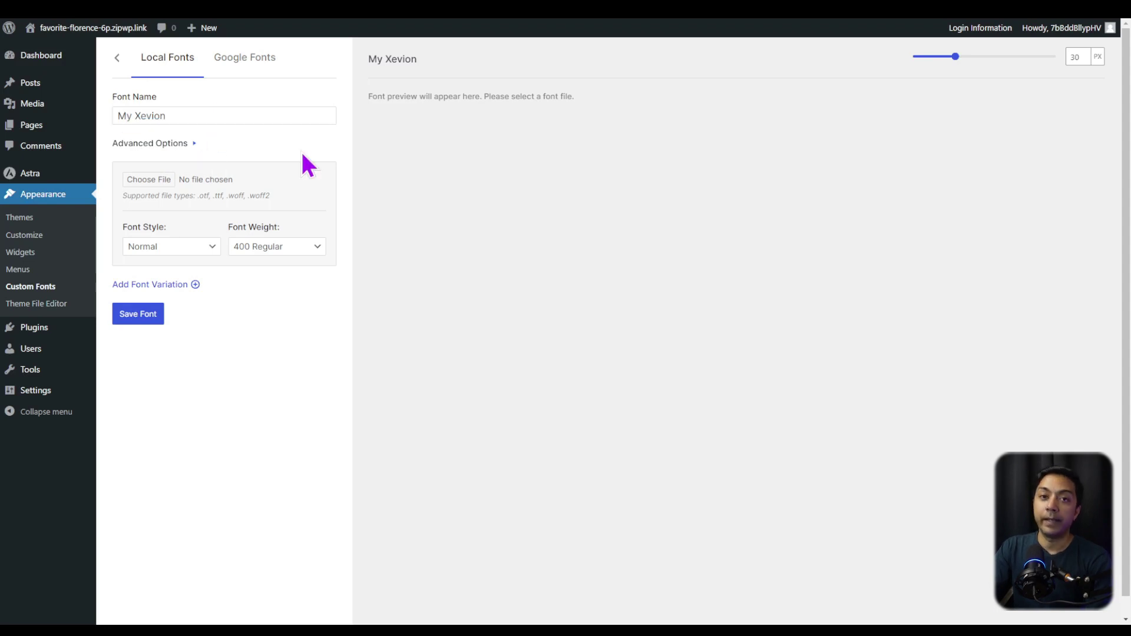
Set the font's advanced options to an Arial fallback and auto font display
left_click(181, 144)
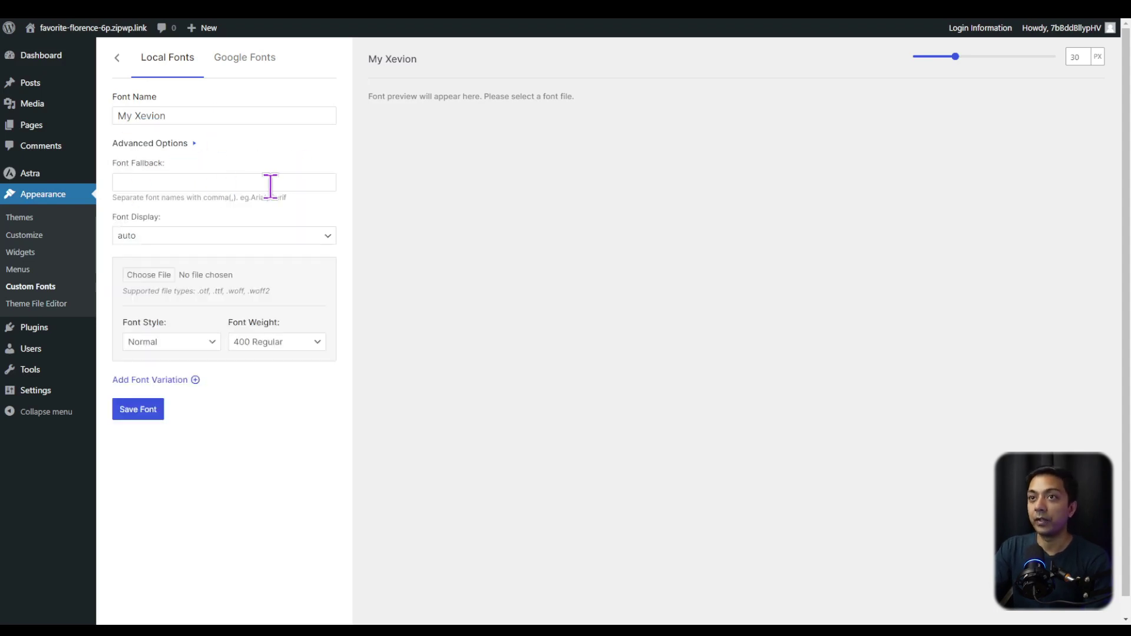
left_click(142, 184)
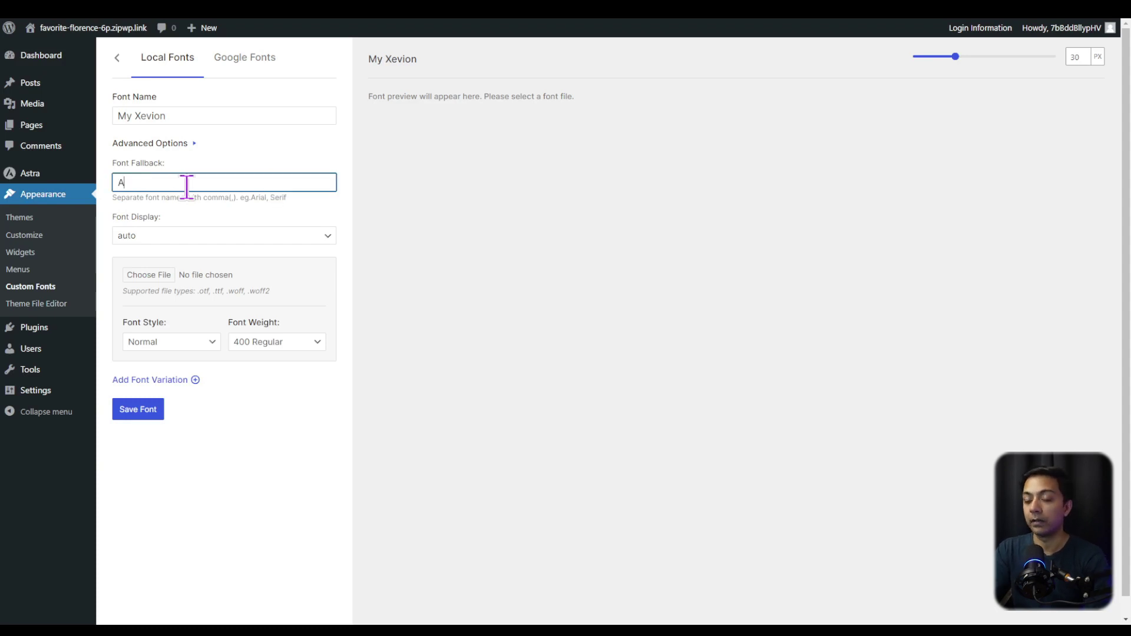
left_click(177, 236)
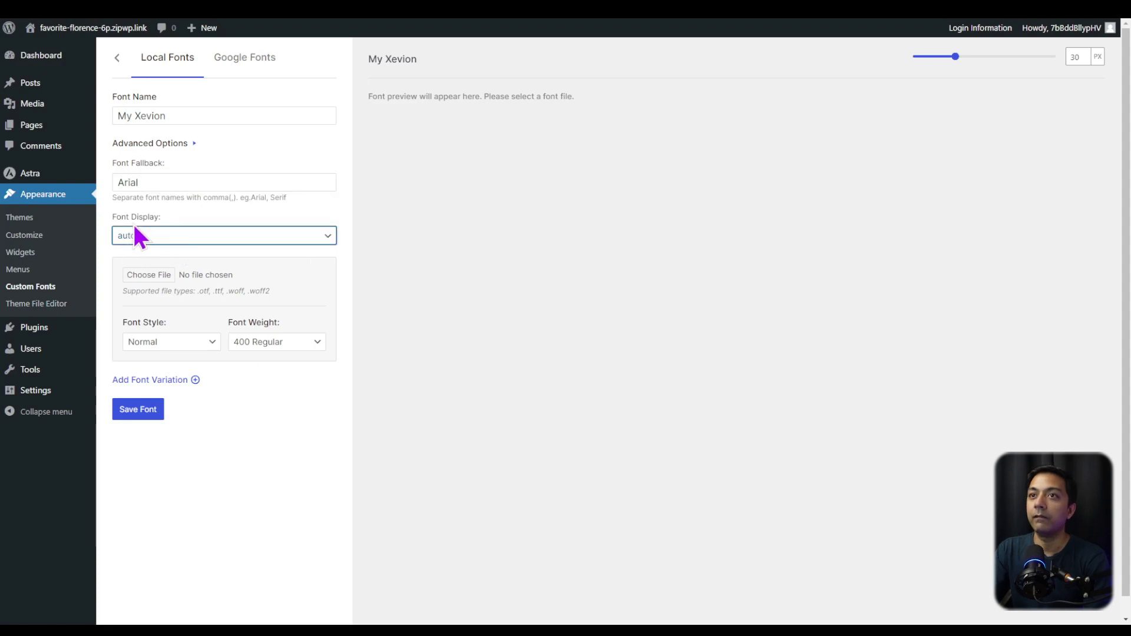
left_click(175, 242)
left_click(171, 254)
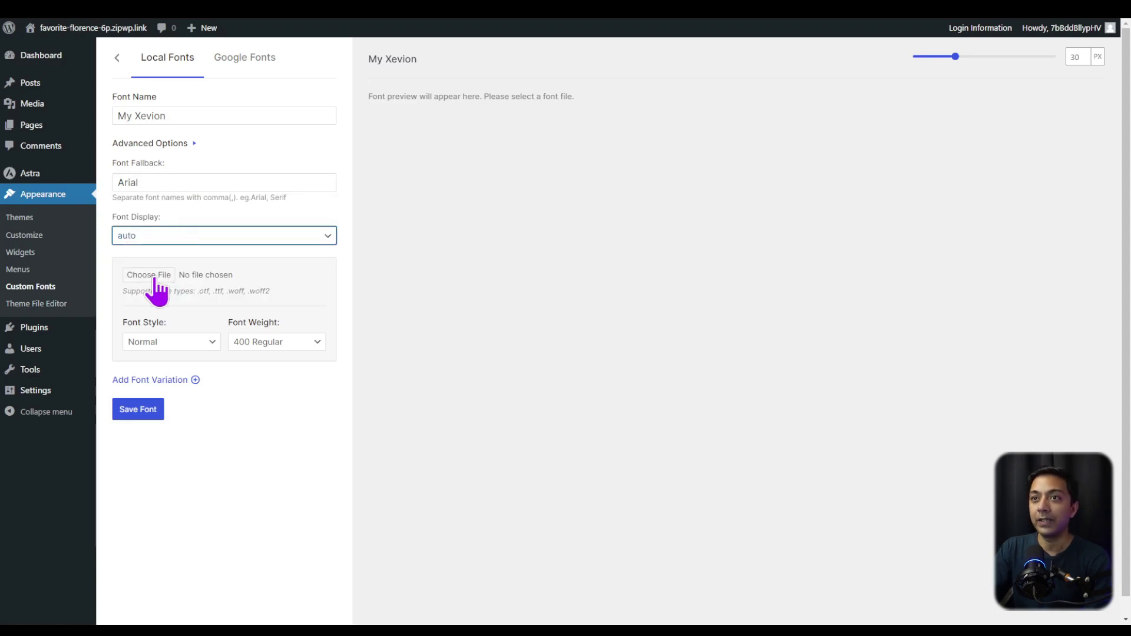
Upload XEVION.ttf to the media library and use it as the font file for My Xevion
left_click(156, 280)
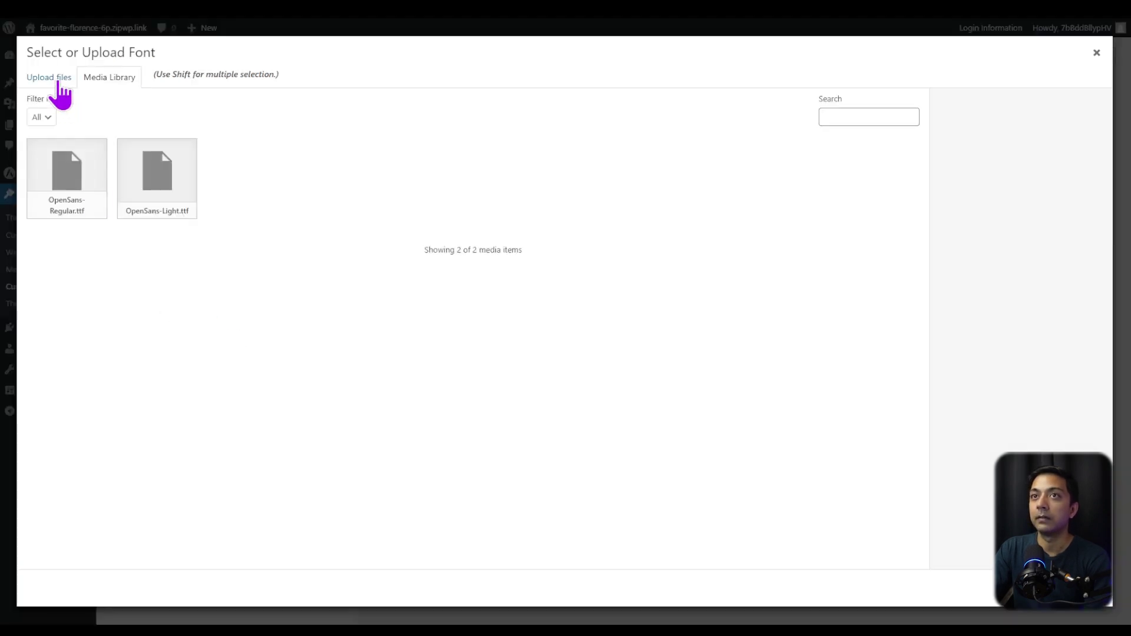
left_click(60, 82)
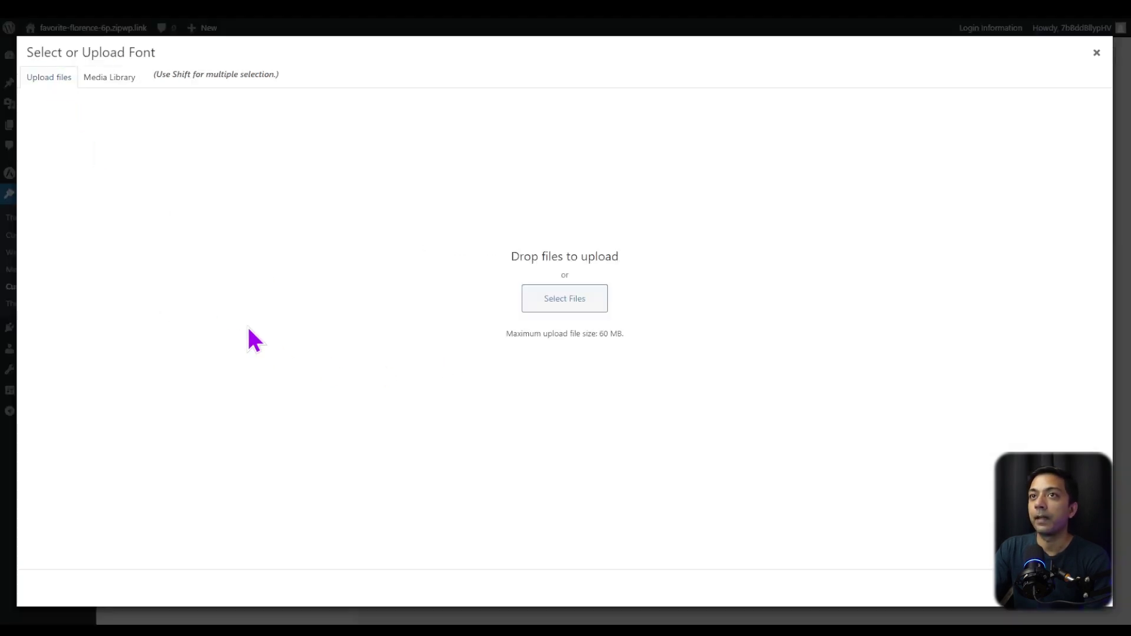
left_click(575, 308)
left_click(738, 55)
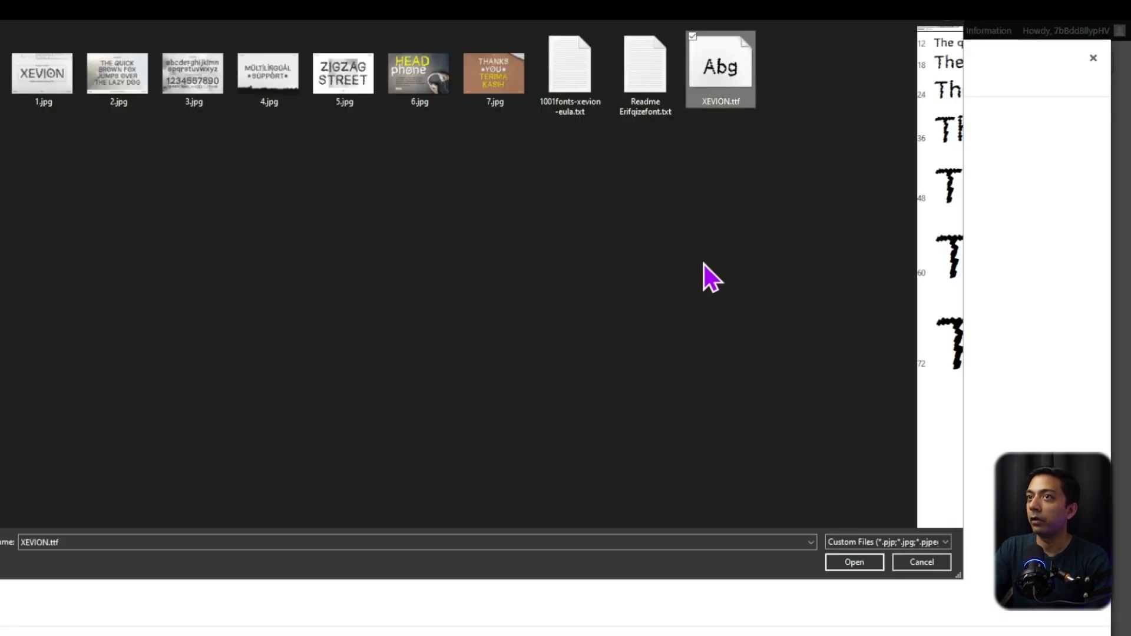
left_click(839, 562)
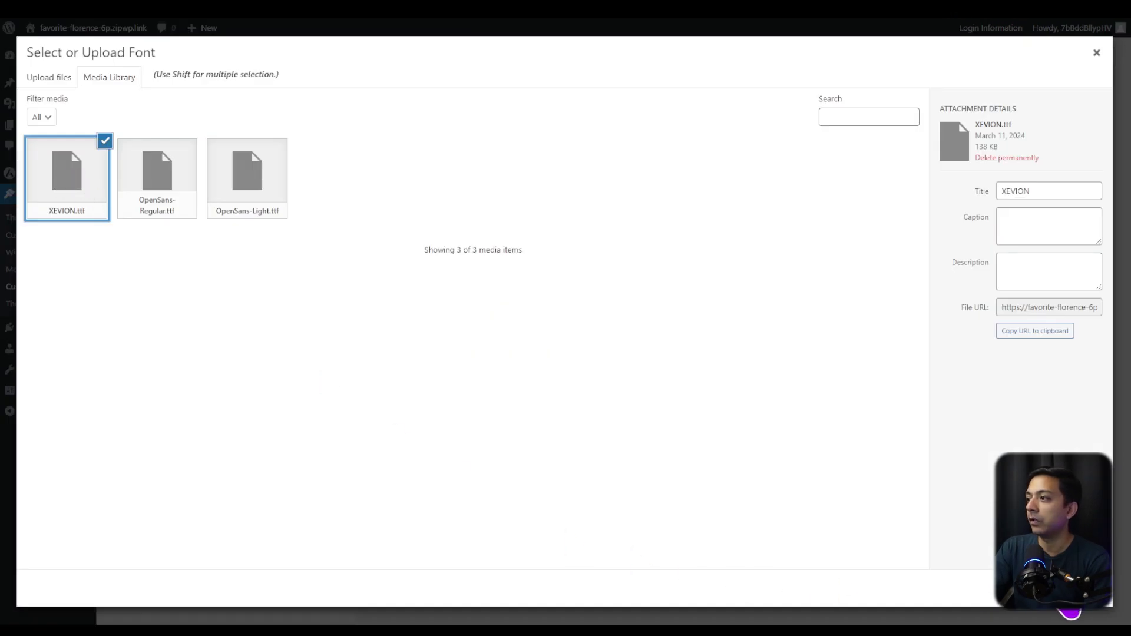
left_click(1068, 607)
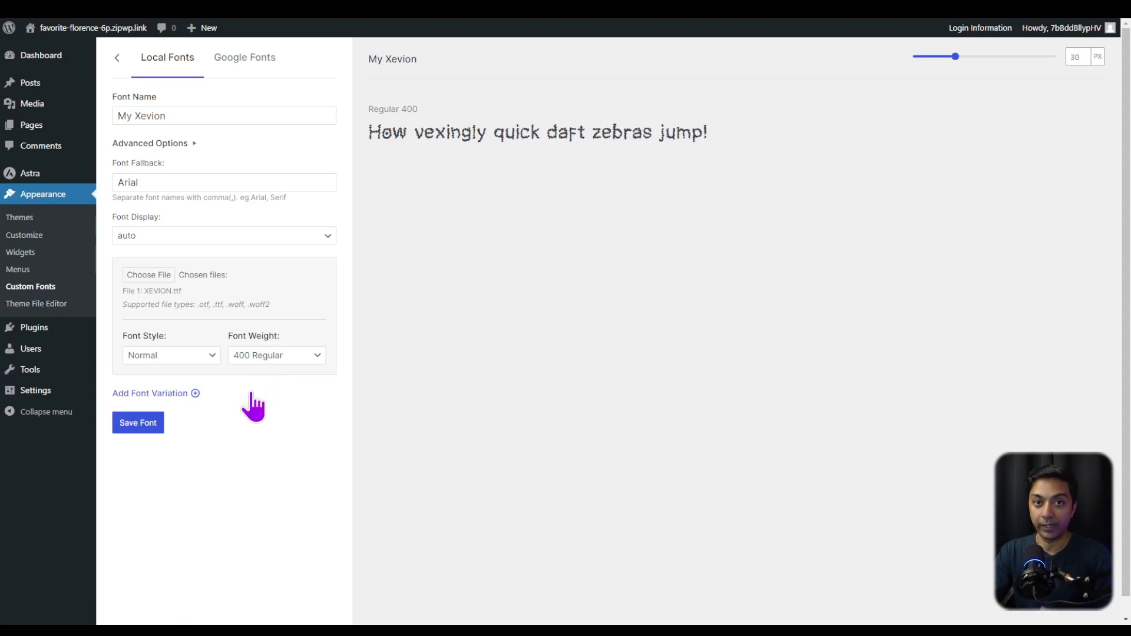
Save the My Xevion font with only its Normal, 400 Regular variation and return to the custom fonts list
left_click(194, 393)
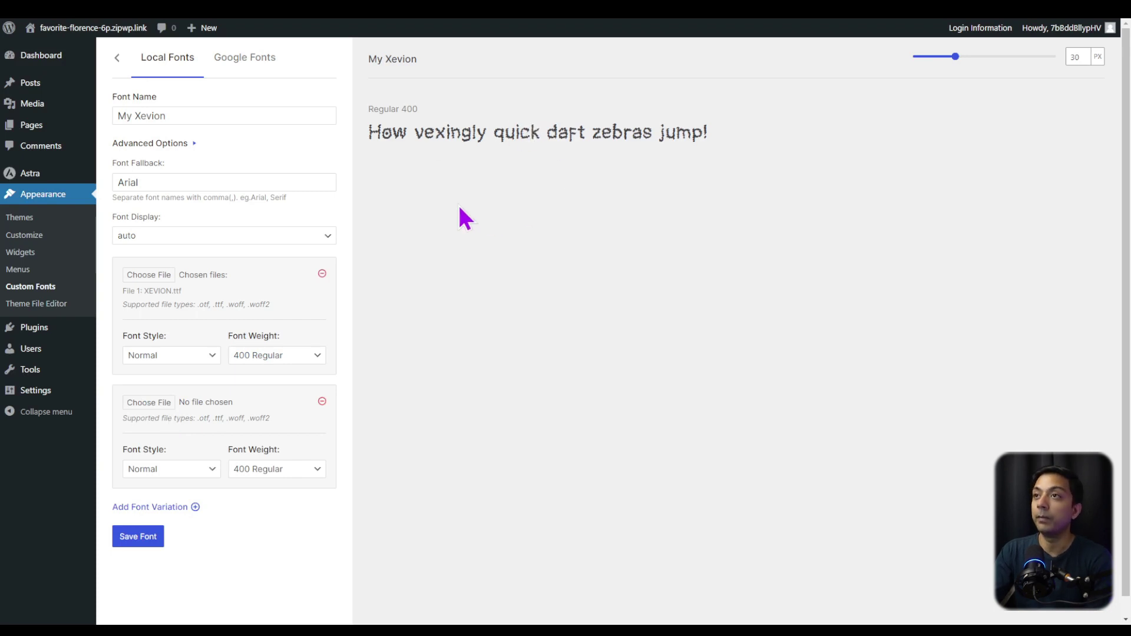
left_click(323, 402)
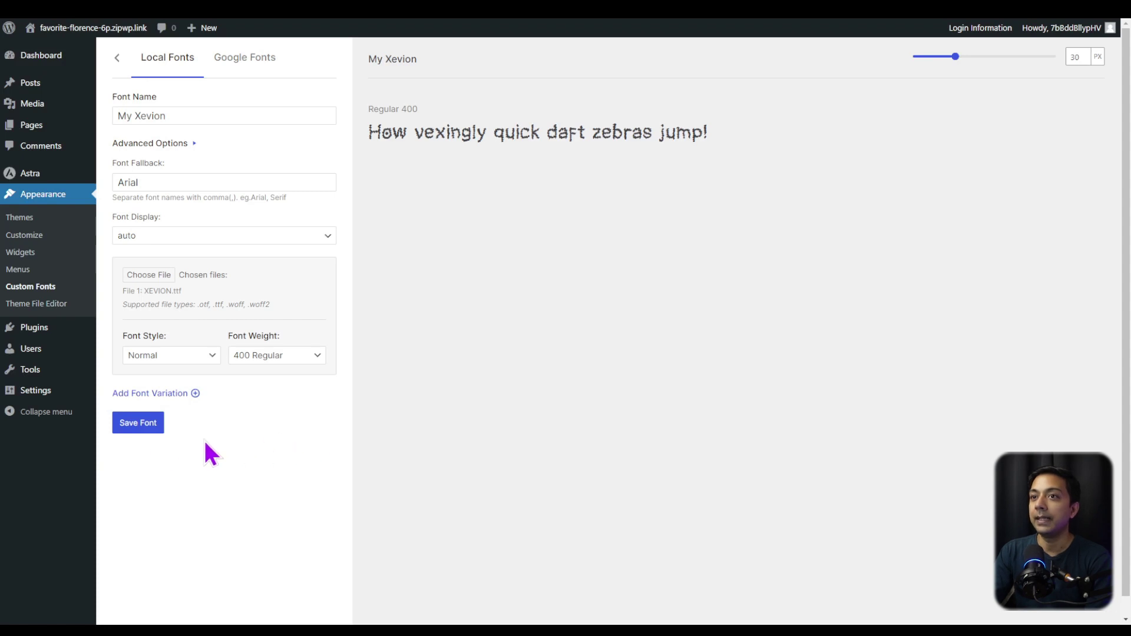
left_click(161, 432)
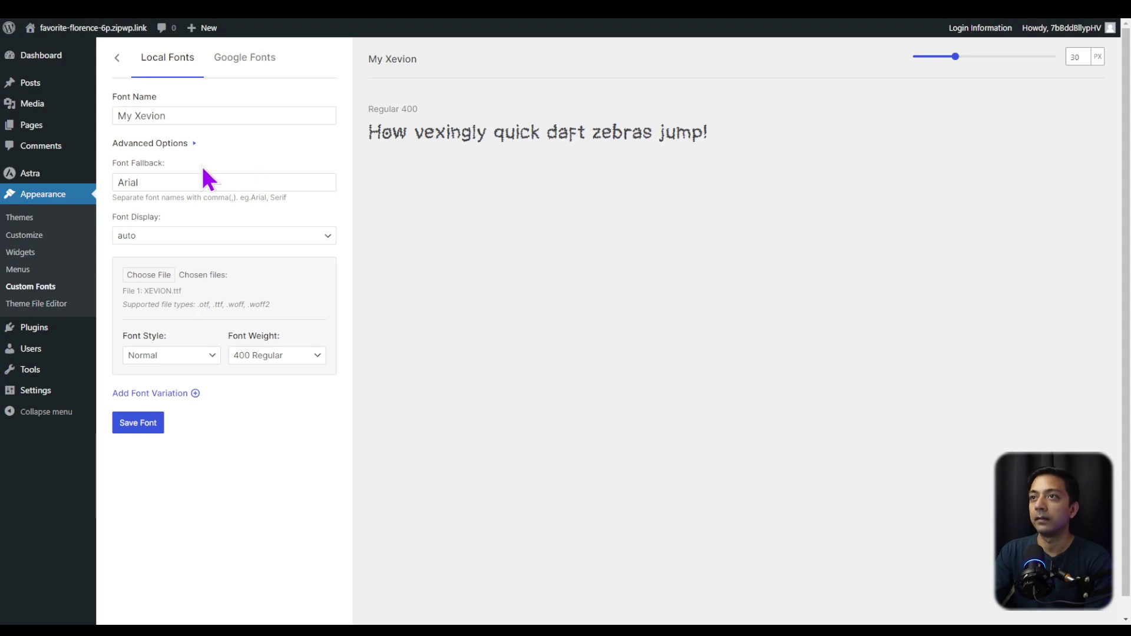
left_click(118, 58)
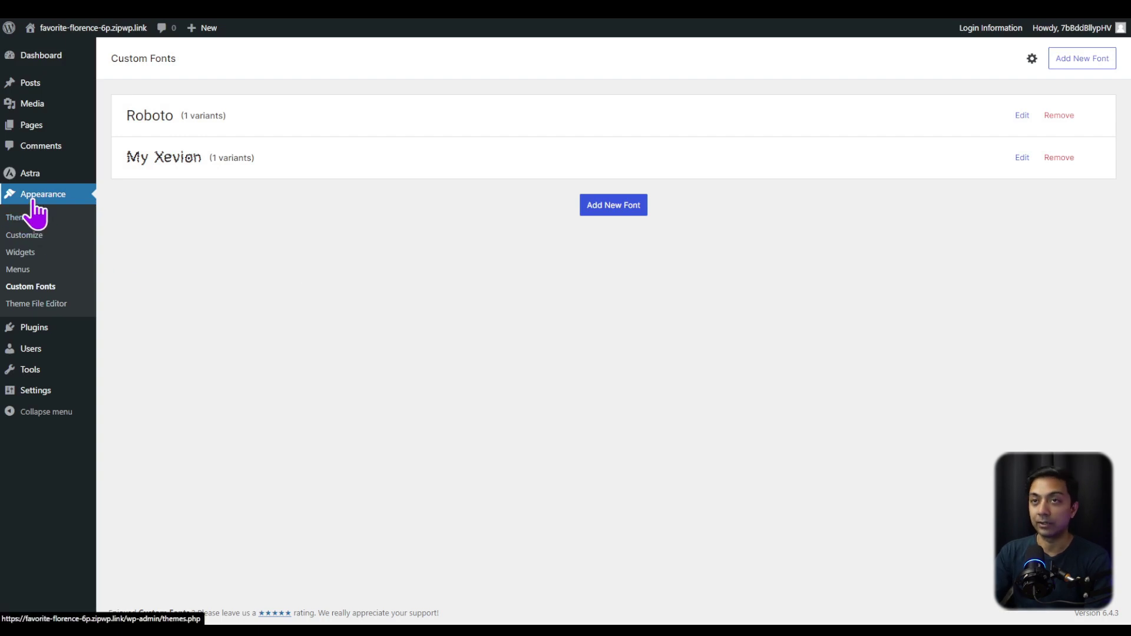
Set the headings font family to My Xevion in the theme Customizer's global typography settings
left_click(35, 235)
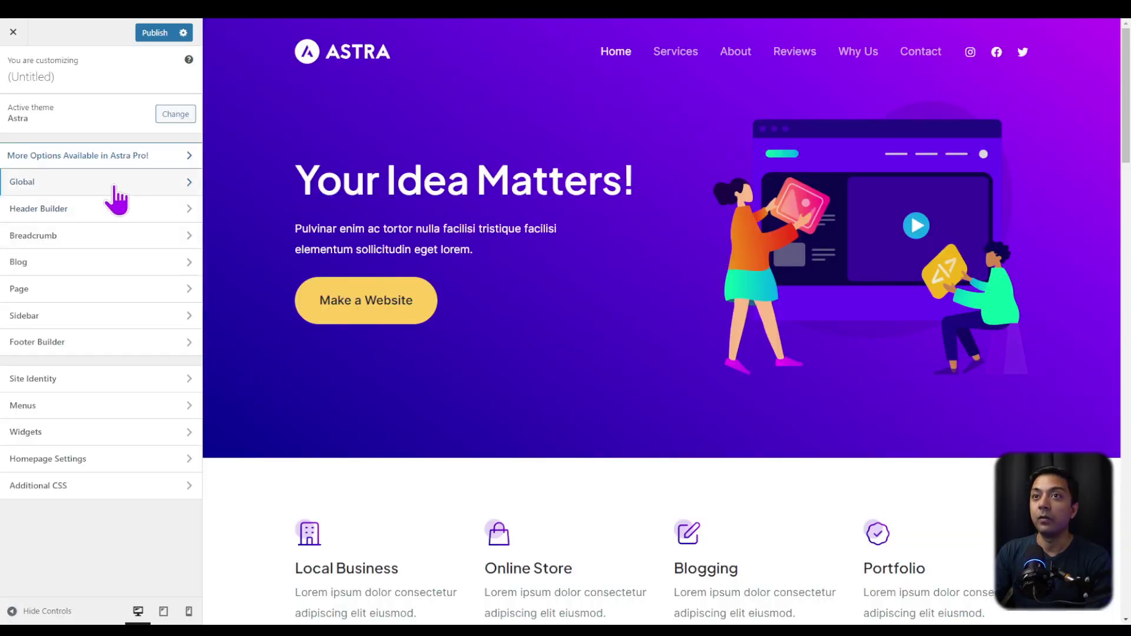
left_click(114, 187)
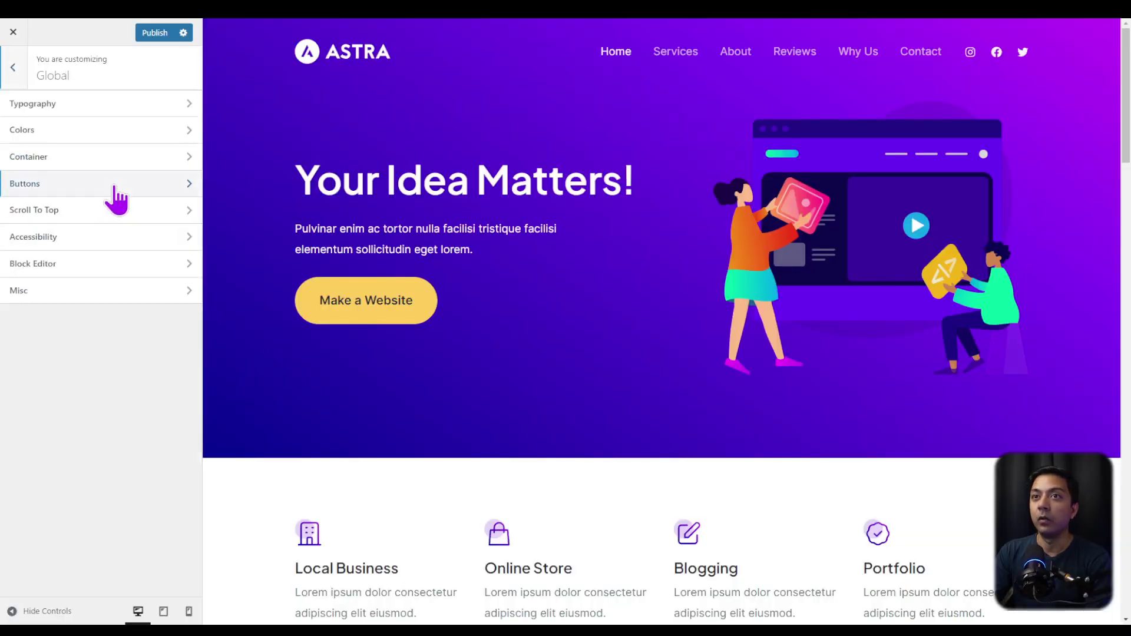
left_click(58, 106)
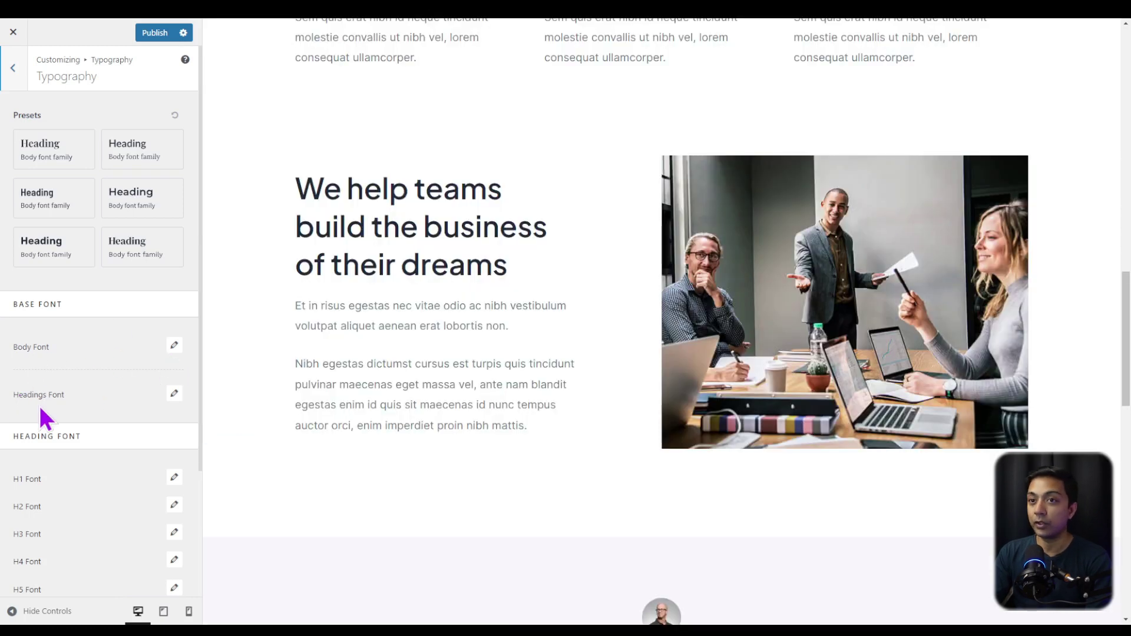
left_click(174, 394)
left_click_drag(171, 422, 168, 369)
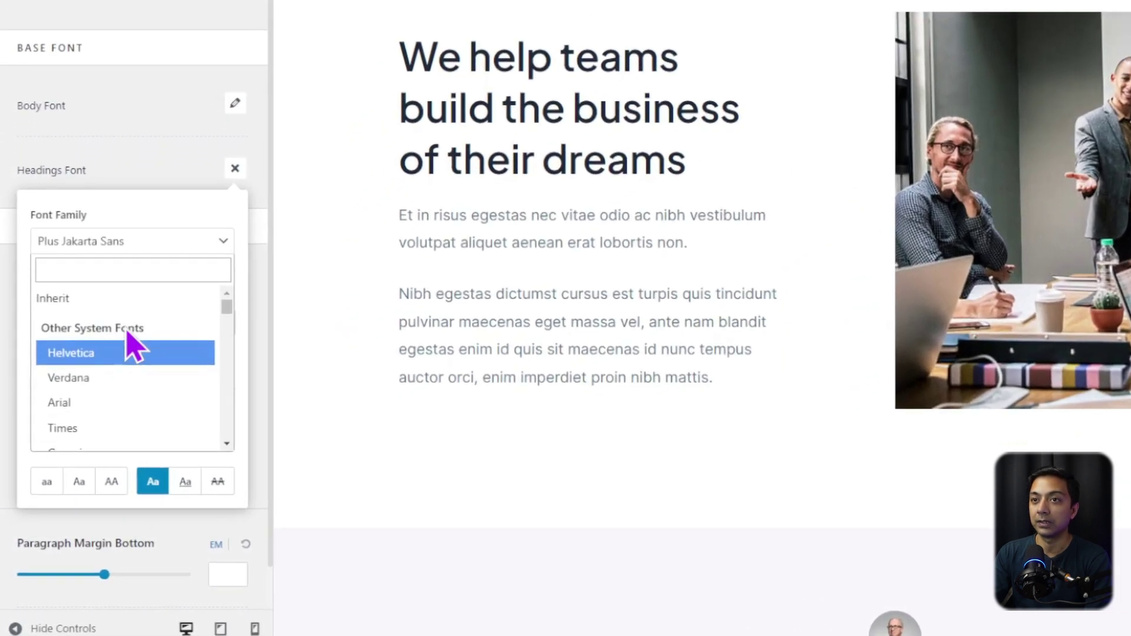
left_click(227, 444)
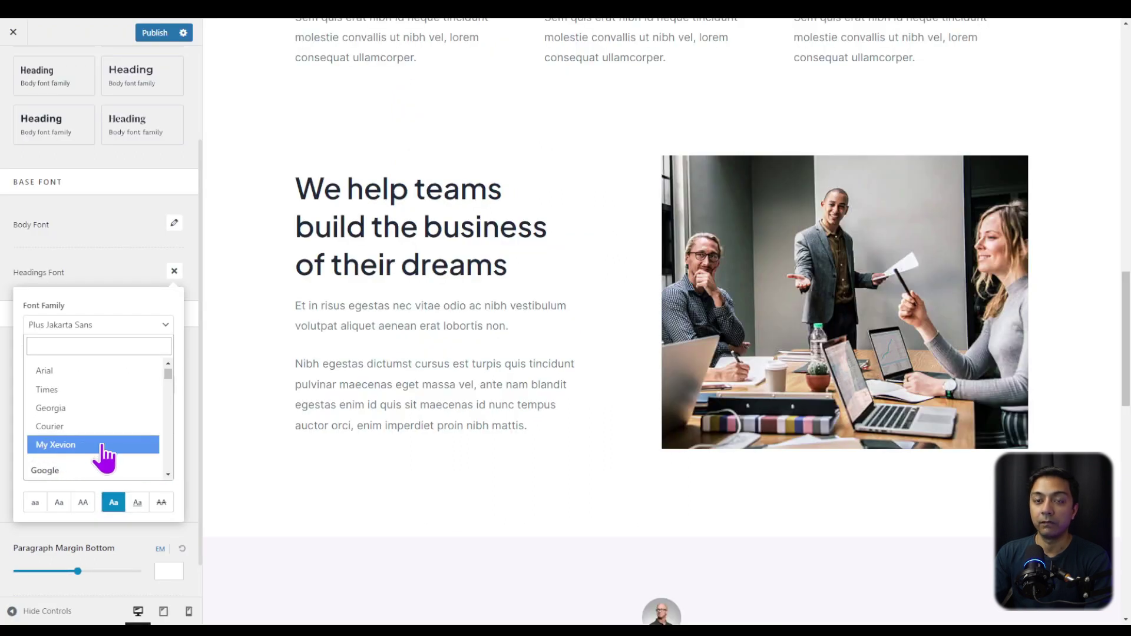
left_click(59, 448)
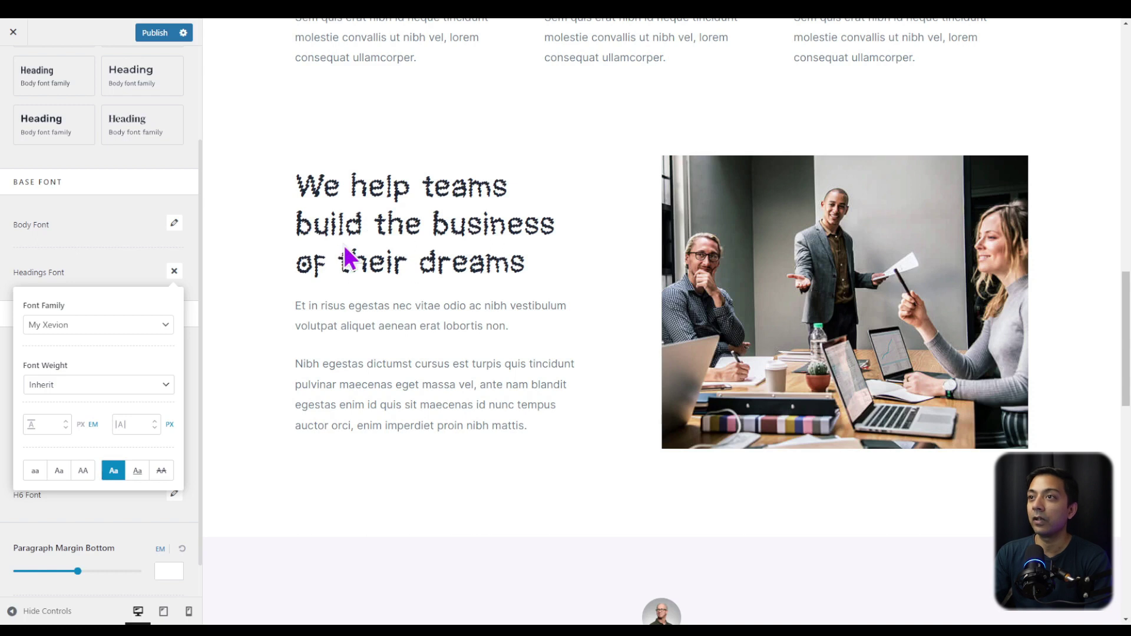
Set the global body font to Roboto with the Light 300 weight and publish the typography changes
scroll(478, 259, "up", 4)
left_click_drag(1124, 295, 1099, 189)
scroll(41, 513, "up", 1)
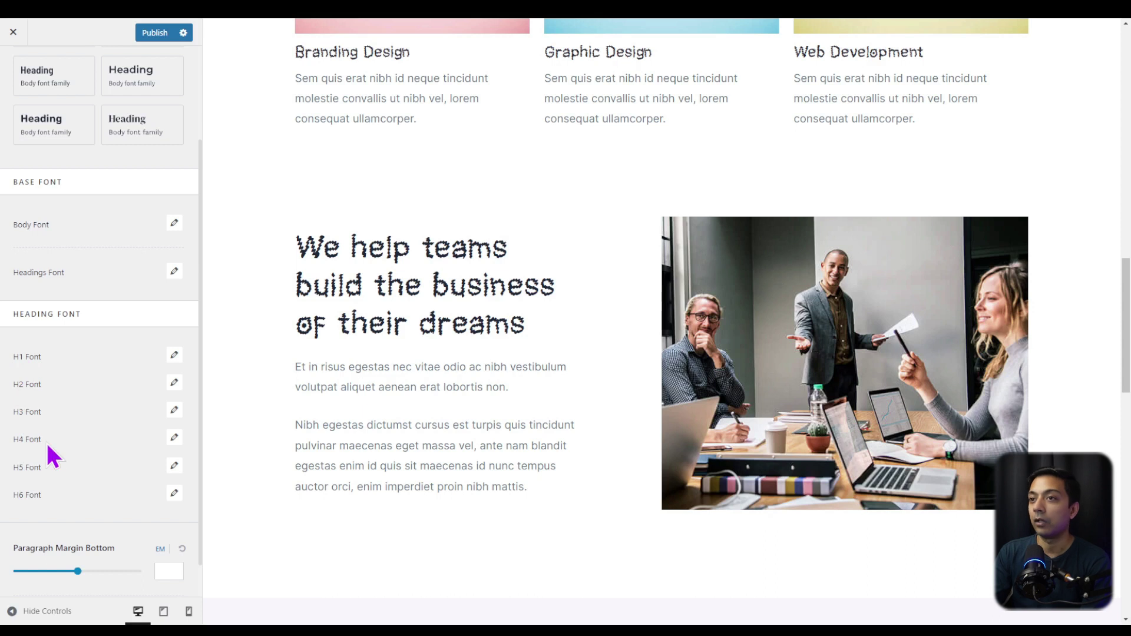
scroll(51, 454, "down", 1)
scroll(245, 283, "up", 10)
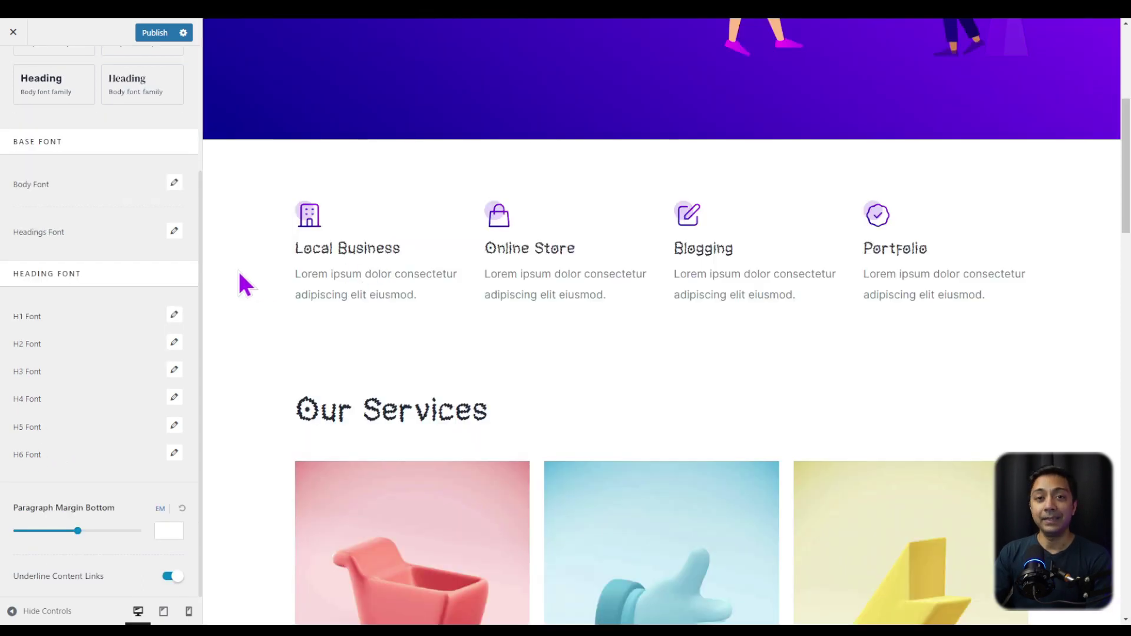
left_click(178, 186)
left_click(167, 238)
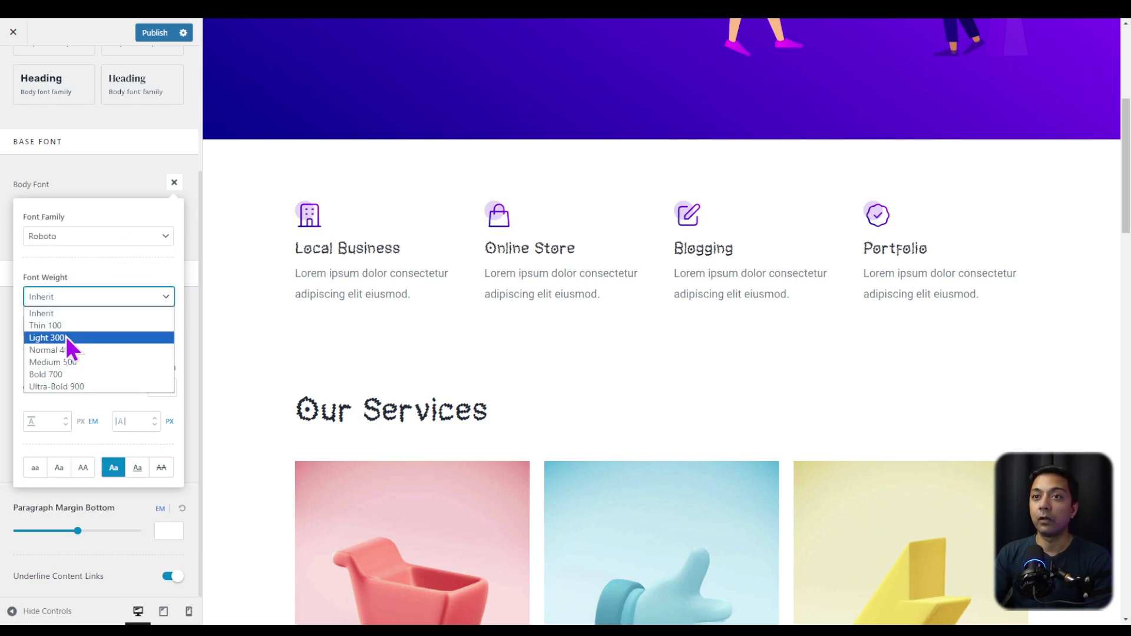
left_click(66, 336)
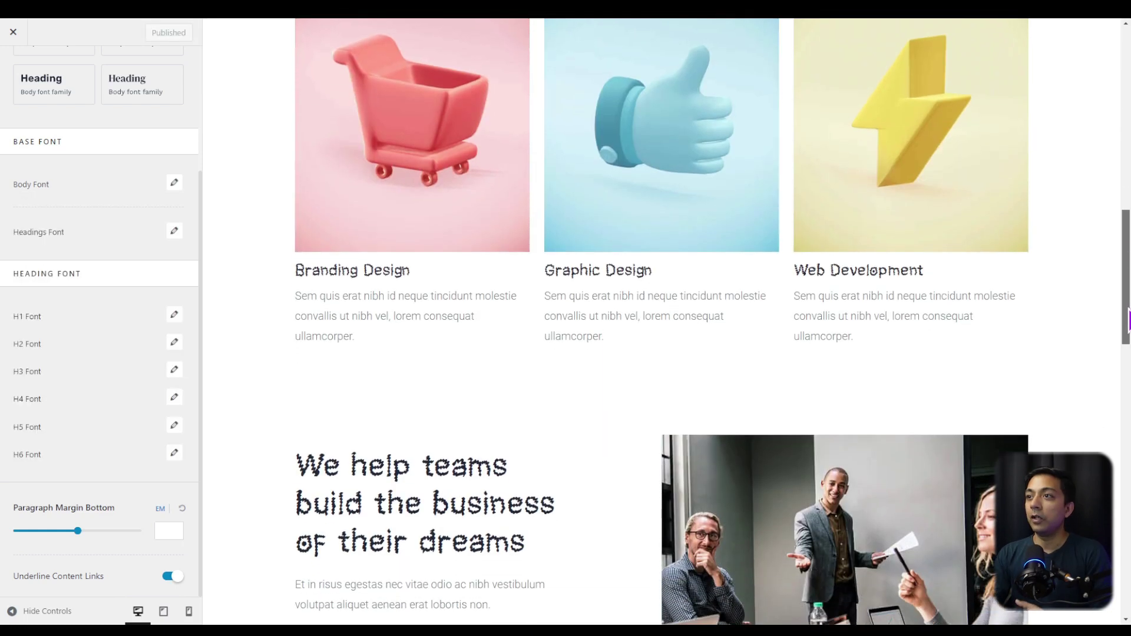
scroll(660, 318, "down", 2)
left_click_drag(1129, 336, 1129, 356)
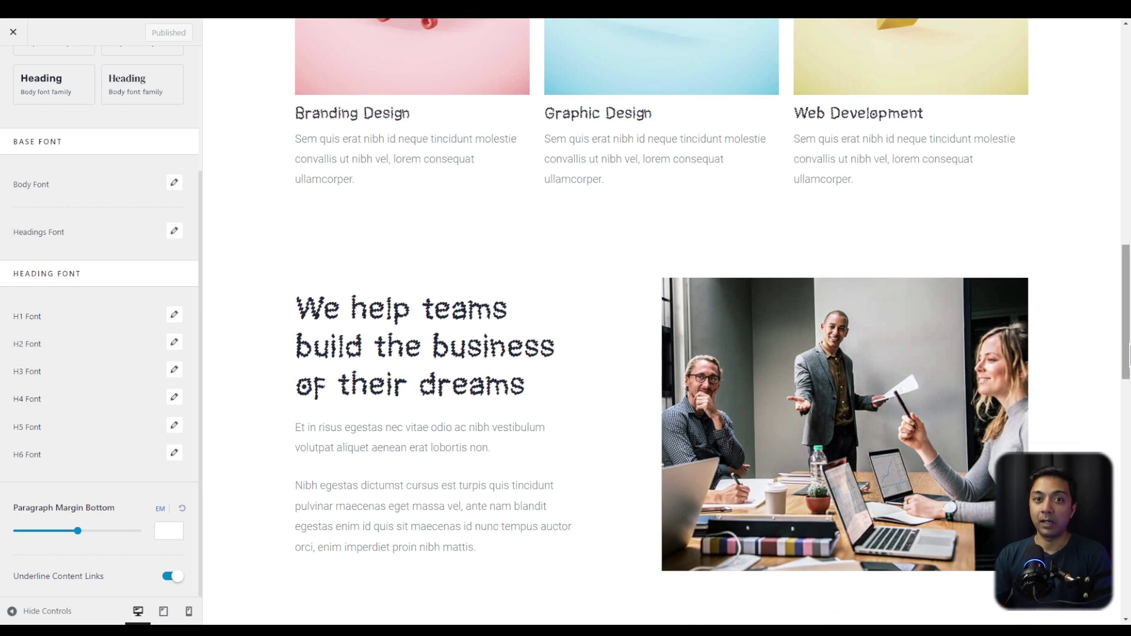